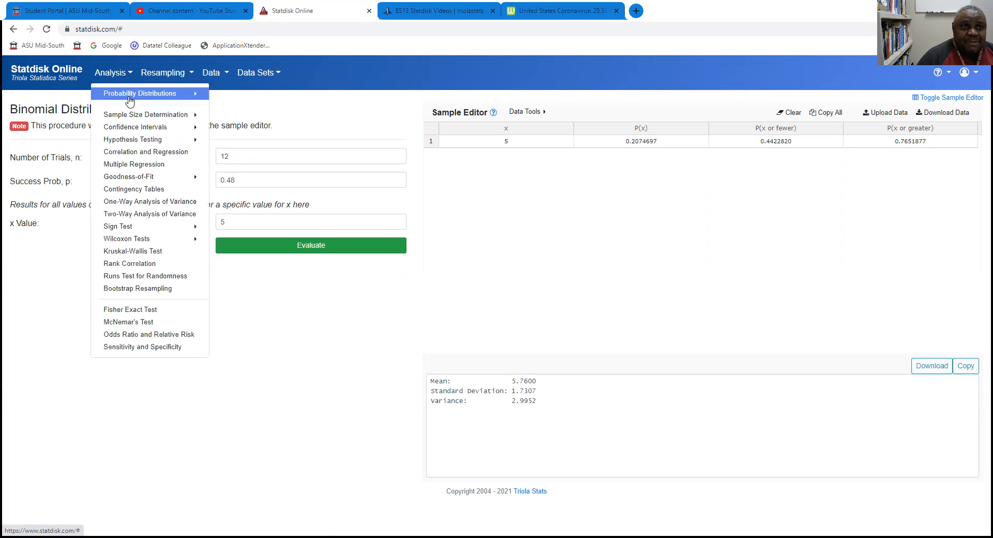
Open the Binomial Distribution procedure and evaluate it for 25 trials, success probability 0.79 and x value 6
{"action": "left_click", "coordinate": [130, 98]}
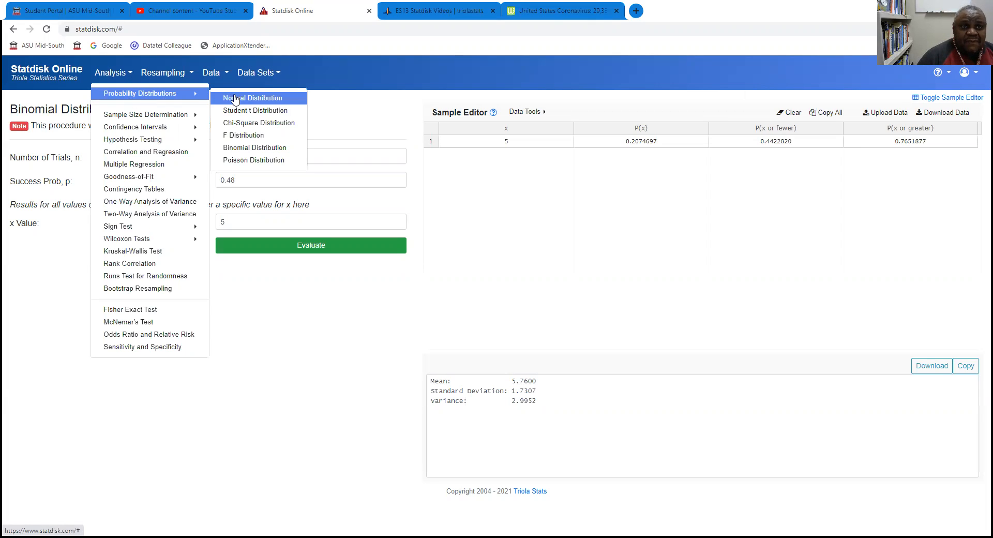
{"action": "left_click", "coordinate": [244, 150]}
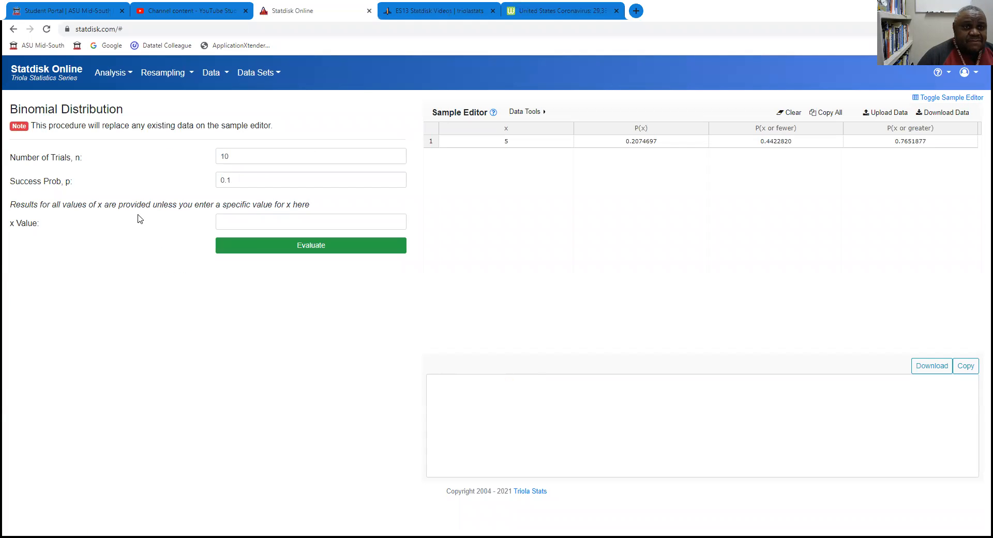
{"action": "double_click", "coordinate": [224, 157]}
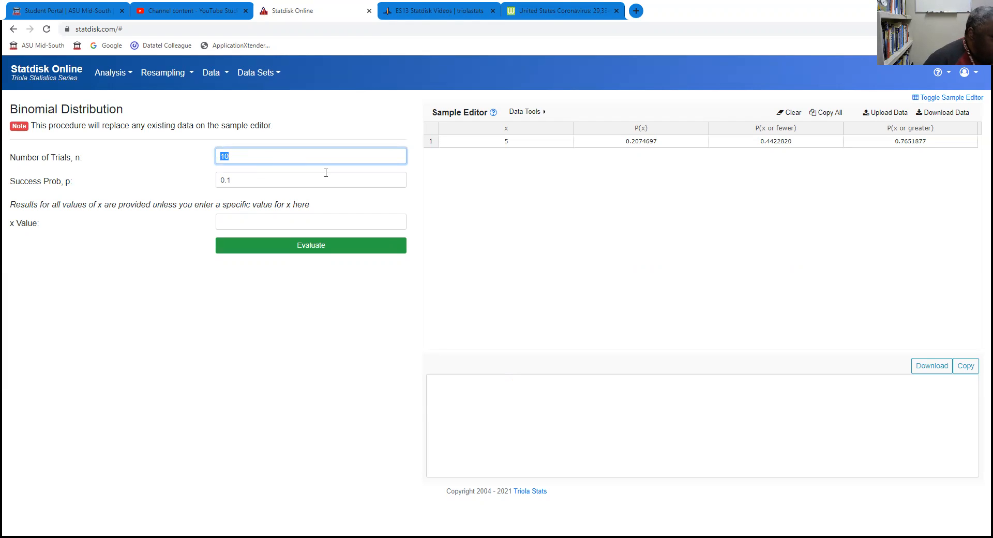
{"action": "type", "text": "25"}
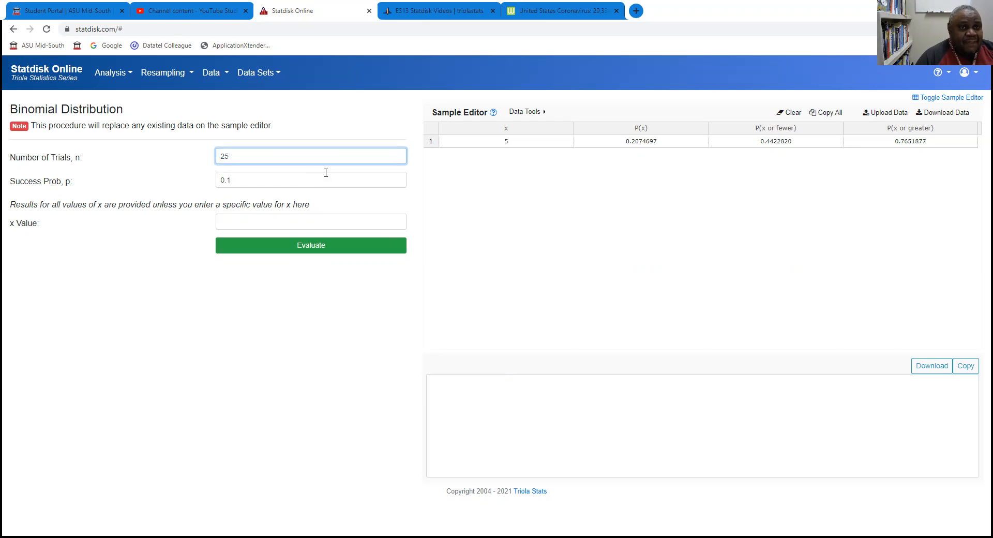
{"action": "key", "text": "Tab"}
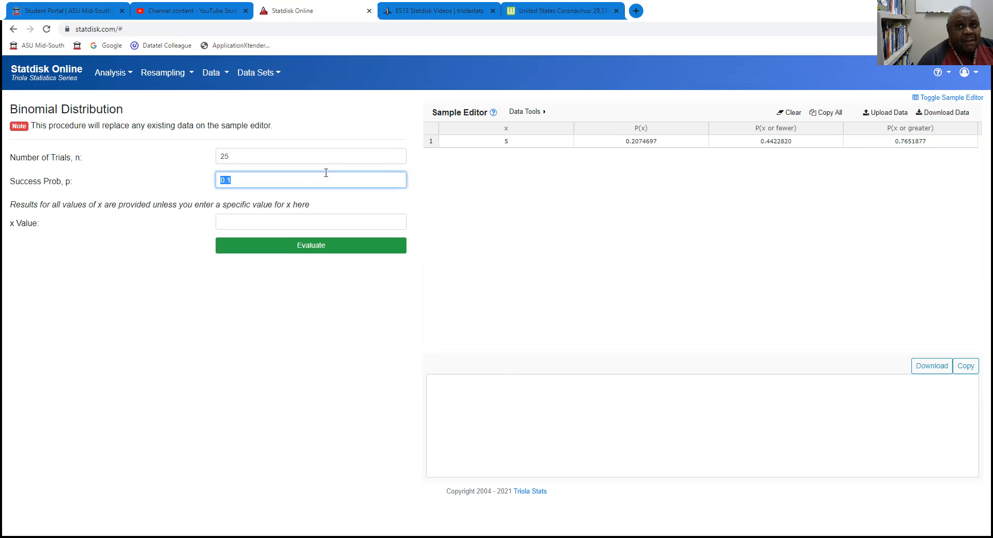
{"action": "type", "text": "0.79"}
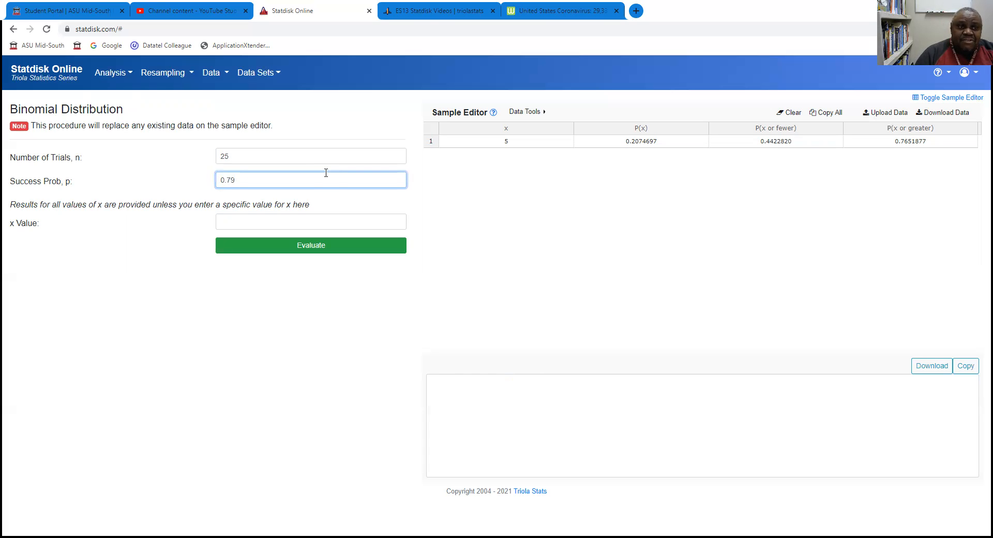
{"action": "key", "text": "Tab"}
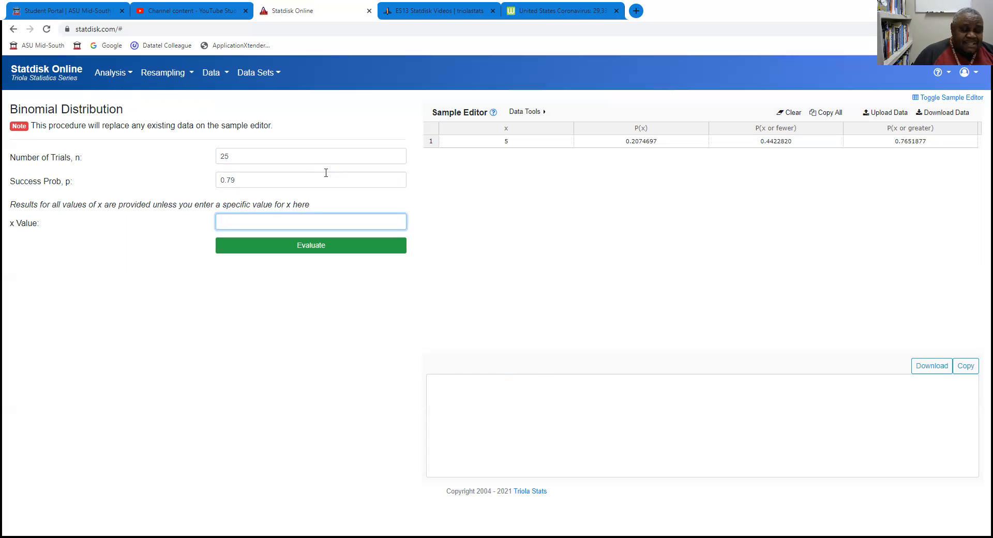
{"action": "type", "text": "6"}
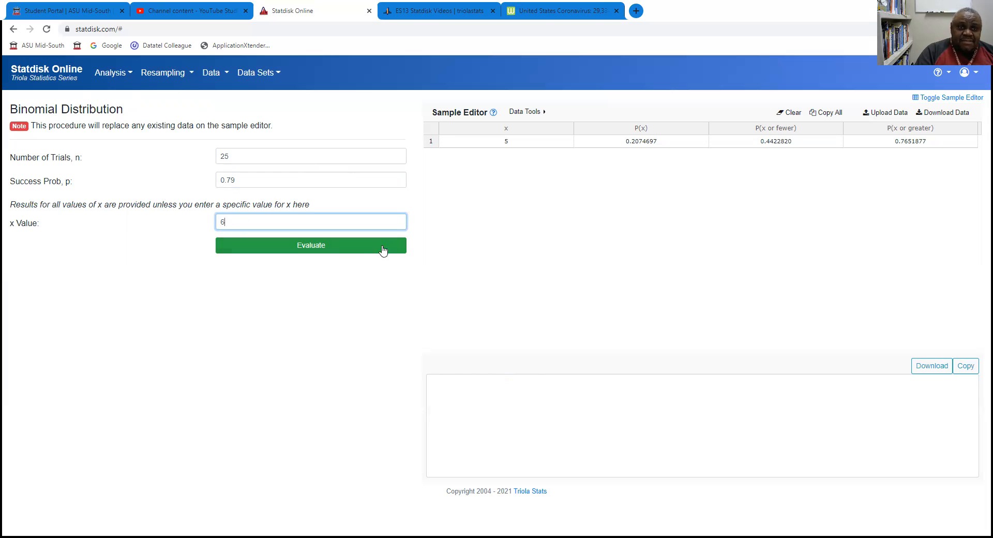
{"action": "left_click", "coordinate": [325, 250]}
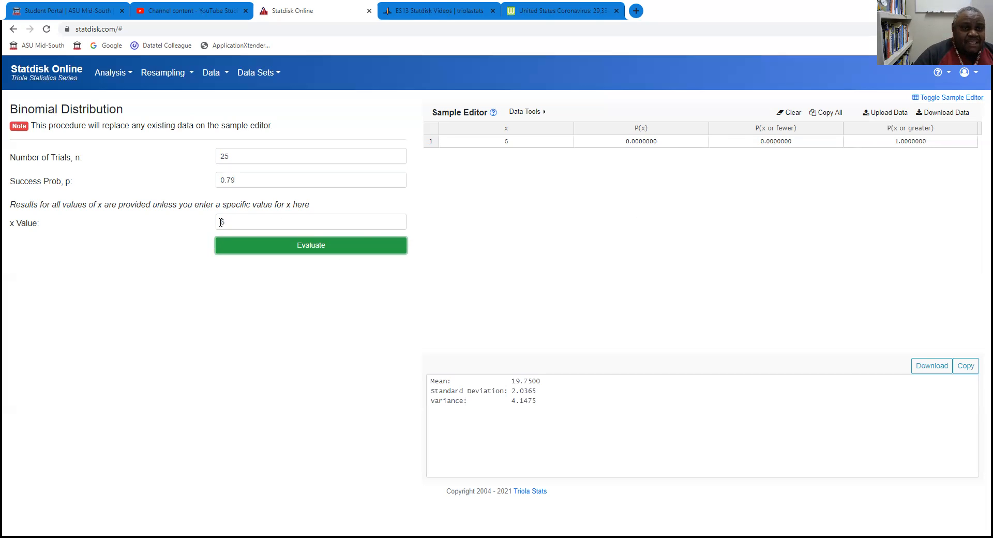
Change the x value to 13 and evaluate the binomial distribution, keeping the trials and success probability
{"action": "left_click_drag", "start_coordinate": [222, 222], "coordinate": [233, 223]}
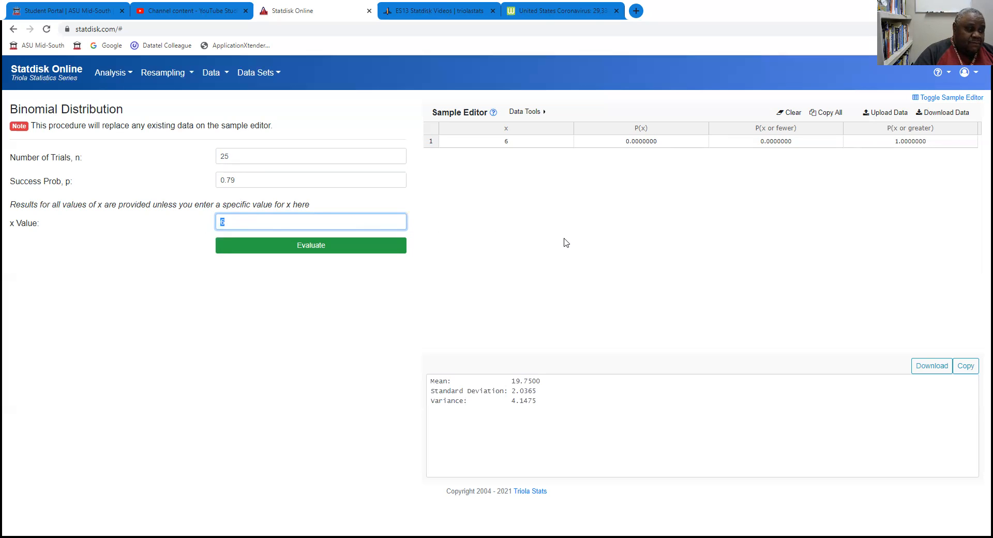
{"action": "type", "text": "13"}
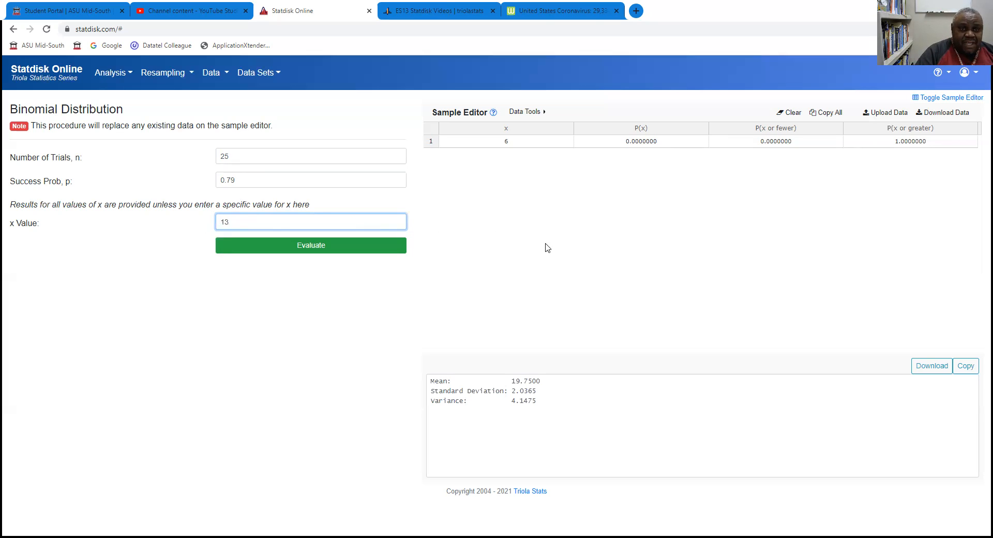
{"action": "left_click", "coordinate": [315, 248]}
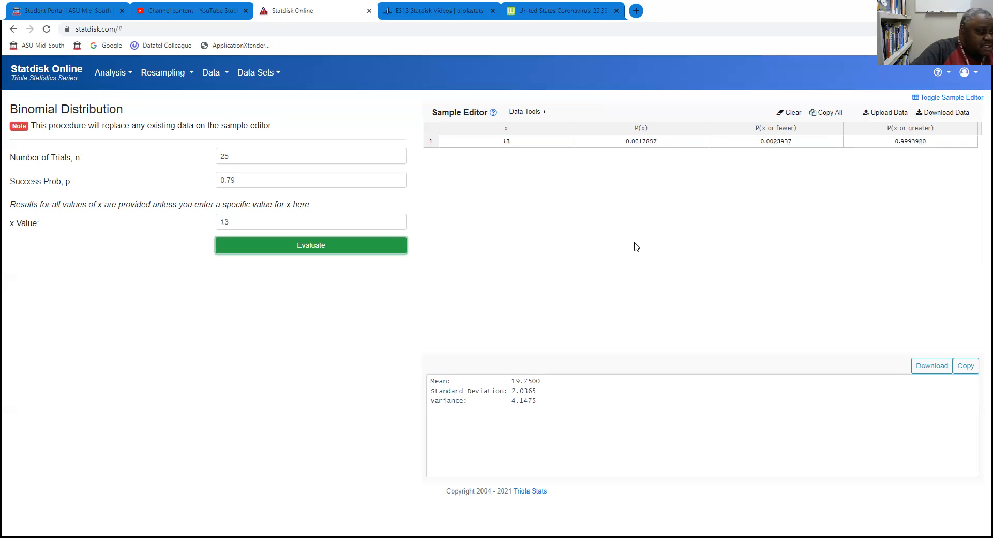
{"action": "left_click", "coordinate": [269, 240]}
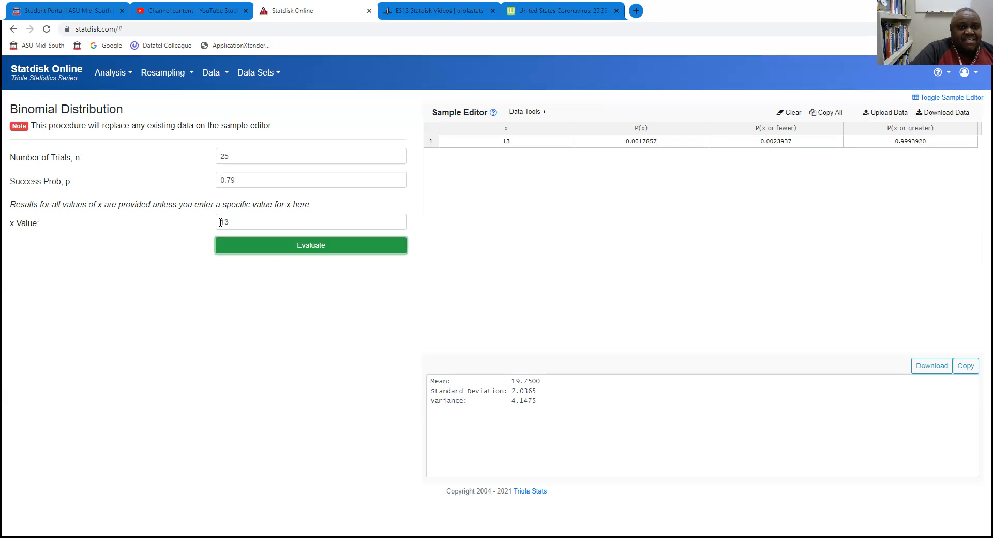
Evaluate the 25-trial binomial distribution for an x value of 17
{"action": "double_click", "coordinate": [225, 222]}
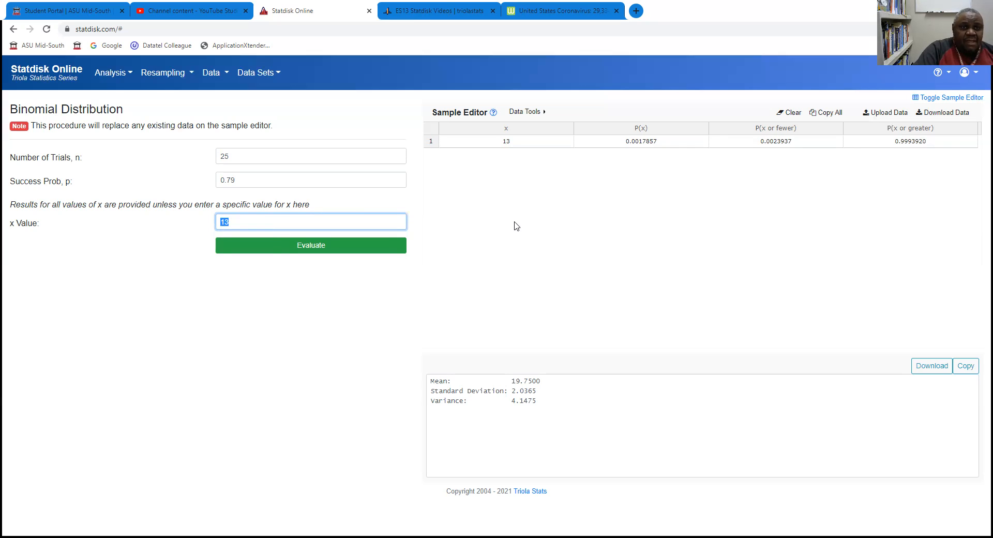
{"action": "type", "text": "17"}
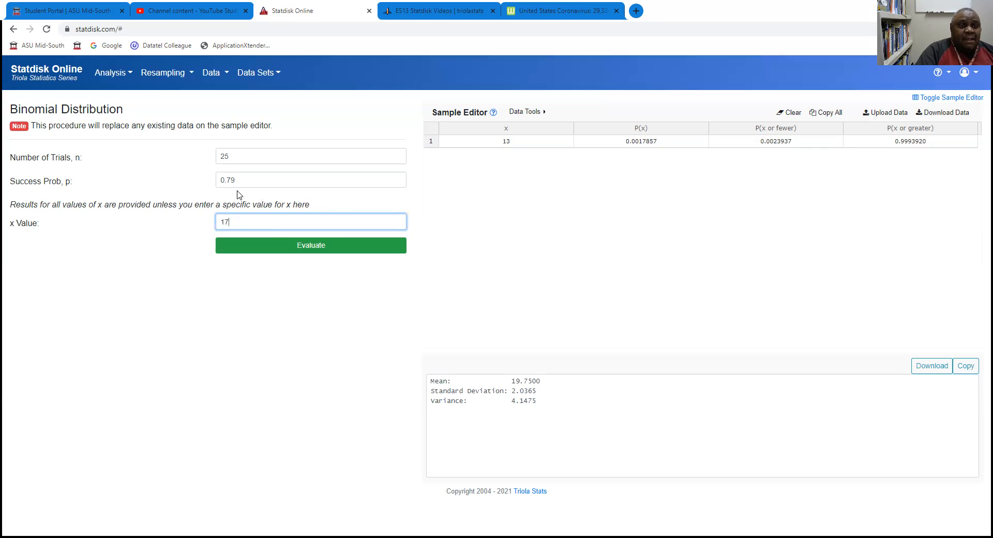
{"action": "left_click", "coordinate": [317, 250]}
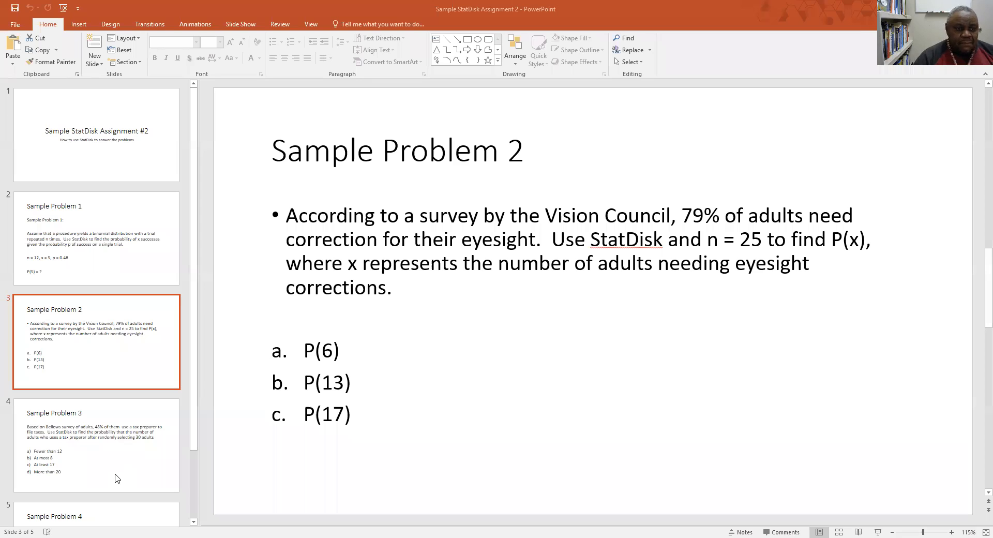
View the Sample Problem 3 slide in PowerPoint, and in Statdisk evaluate the binomial distribution for 30 trials, success probability 0.48 and x value 12
{"action": "left_click", "coordinate": [117, 476]}
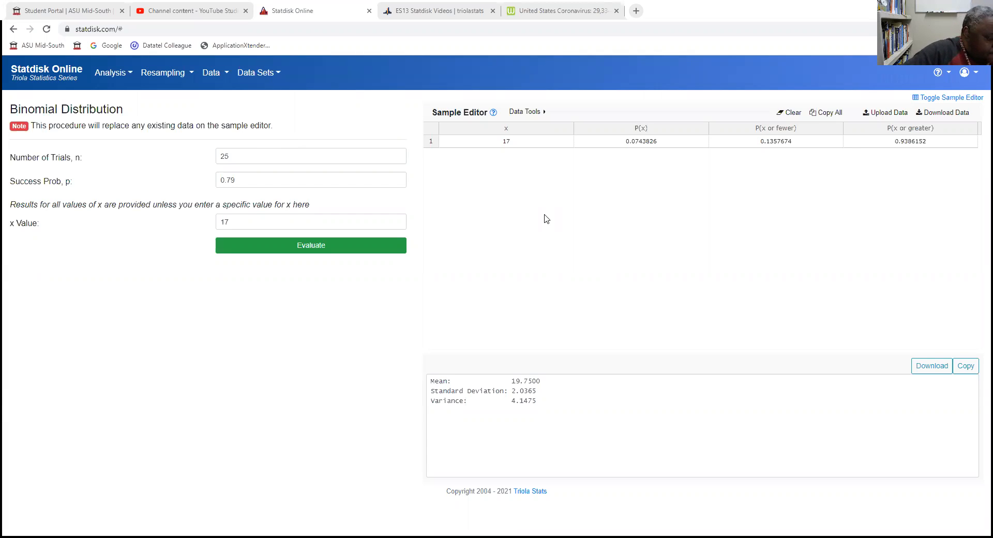
{"action": "double_click", "coordinate": [241, 160]}
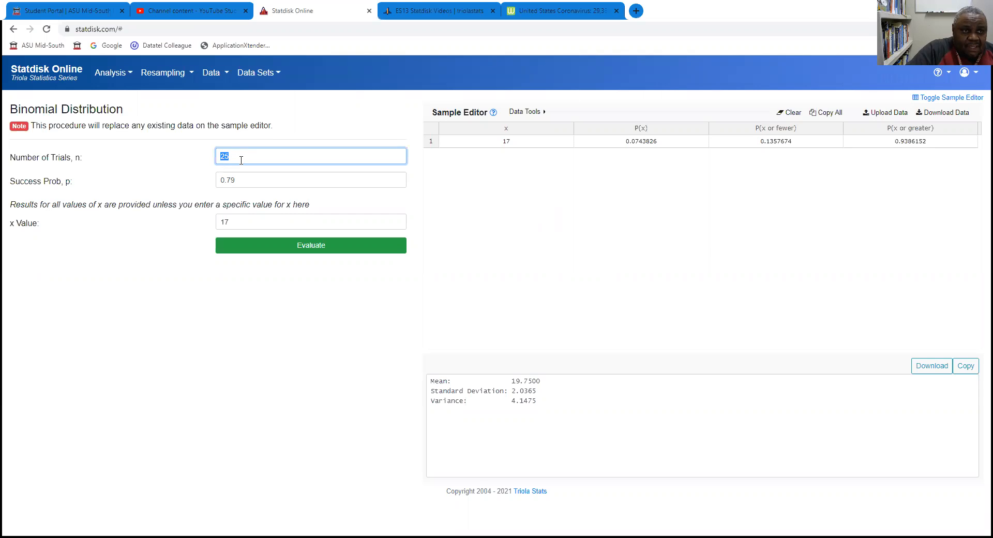
{"action": "type", "text": "30"}
{"action": "key", "text": "Tab"}
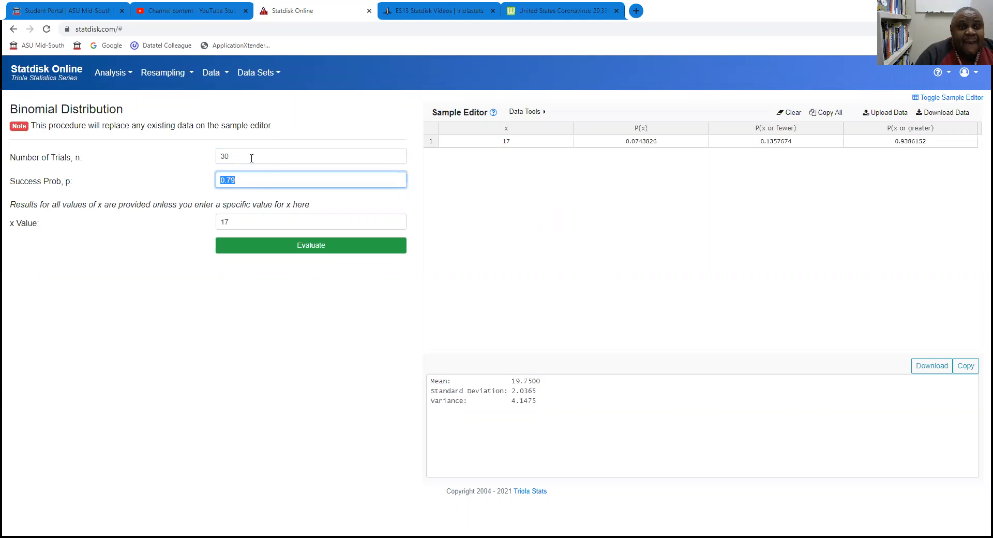
{"action": "type", "text": "0.48"}
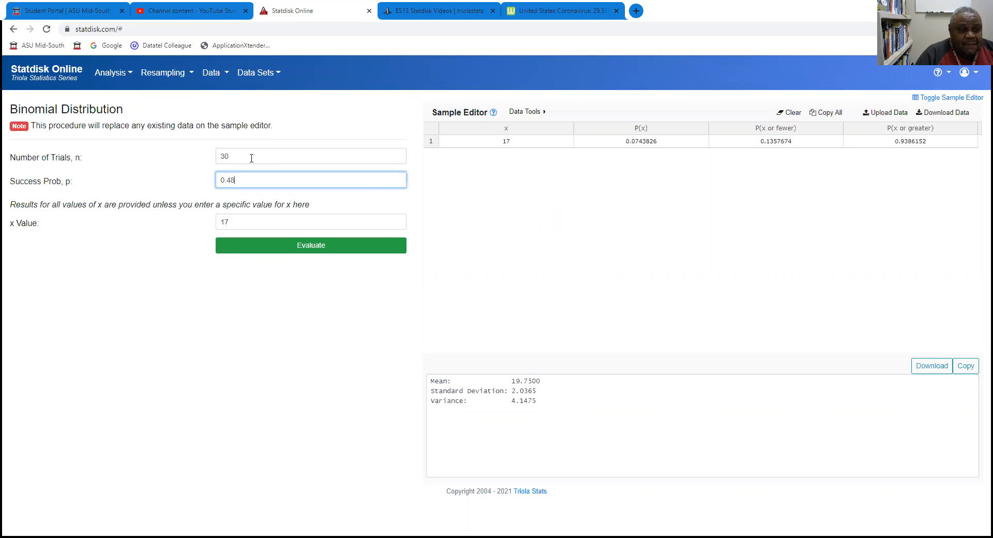
{"action": "key", "text": "Tab"}
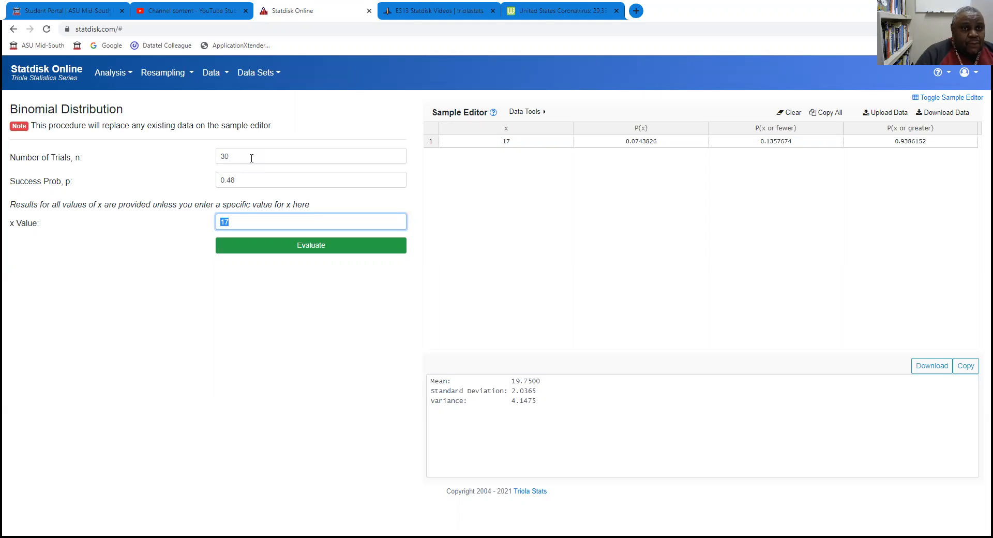
{"action": "type", "text": "12"}
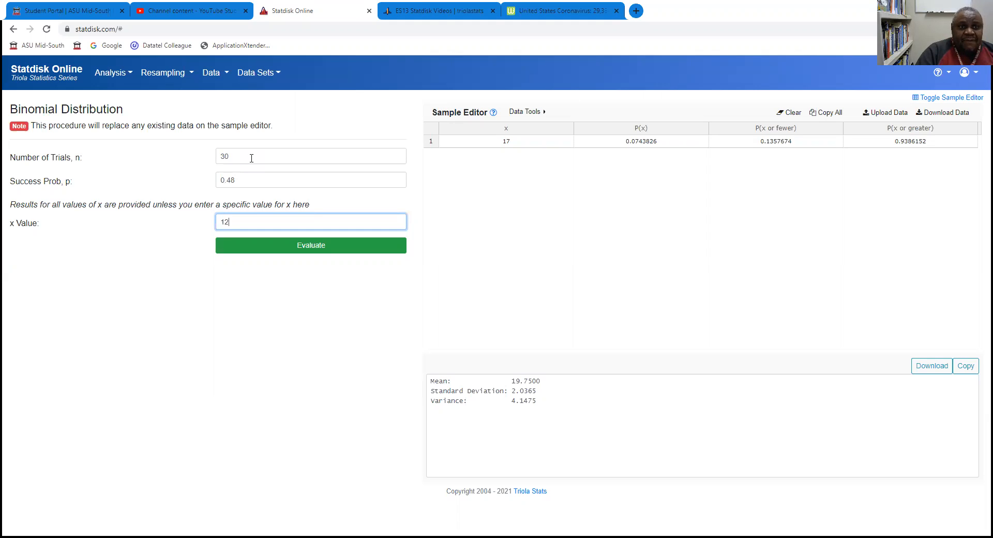
{"action": "left_click", "coordinate": [317, 254]}
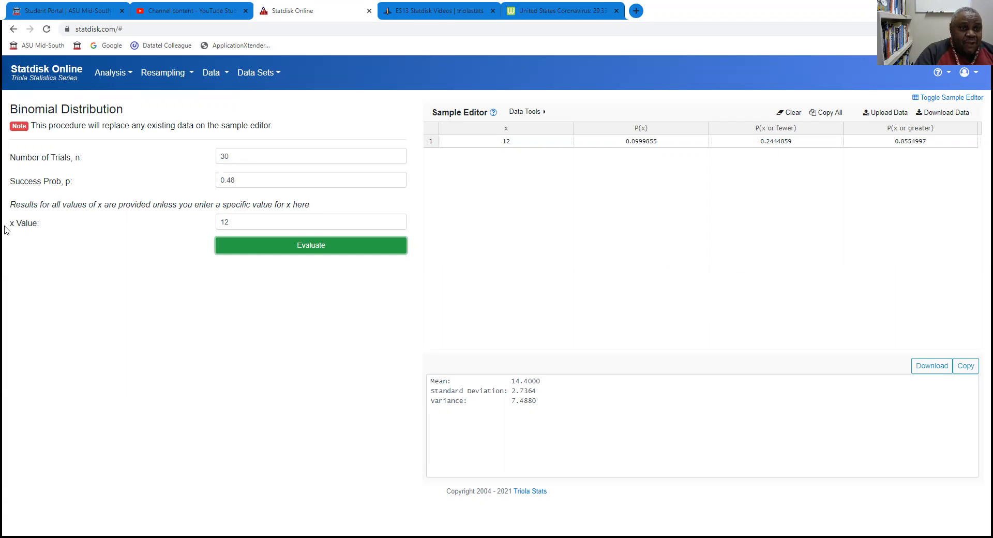
Set the x value to 8 and evaluate the 30-trial binomial distribution
{"action": "double_click", "coordinate": [222, 222]}
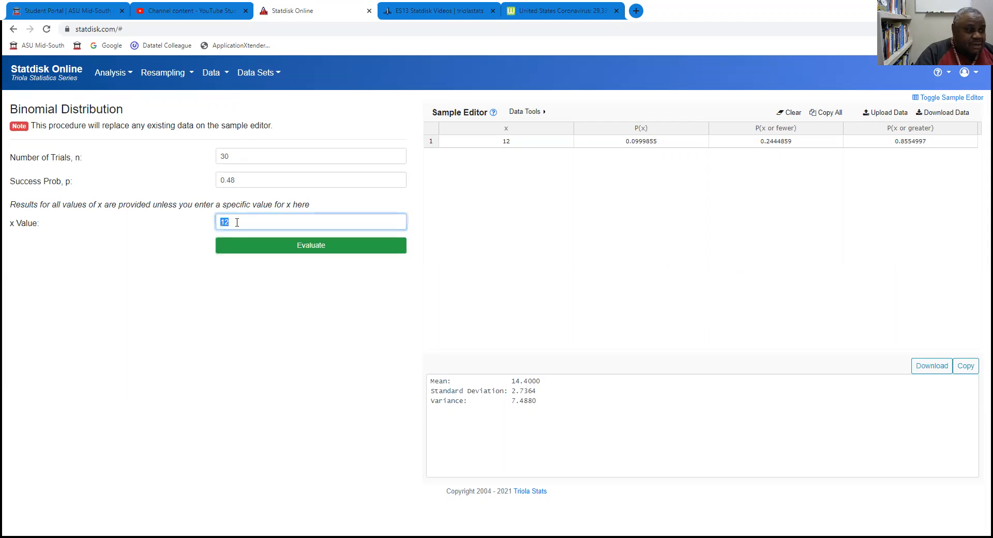
{"action": "type", "text": "8"}
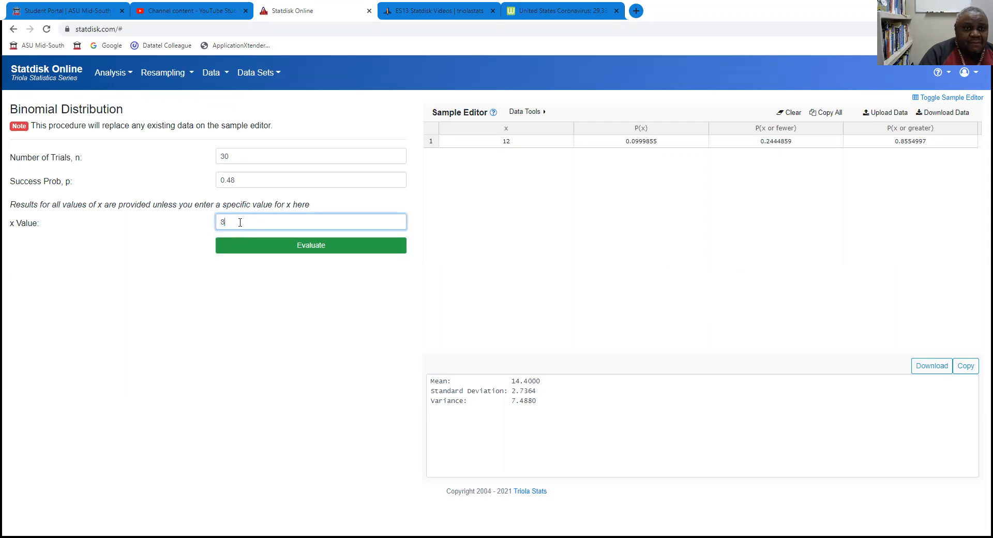
{"action": "left_click", "coordinate": [309, 246]}
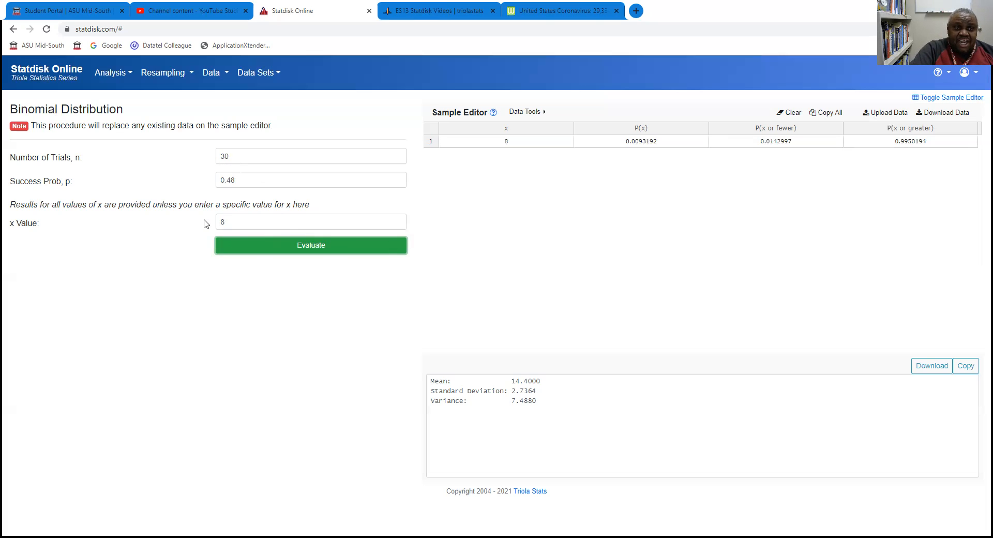
Evaluate the 30-trial binomial distribution with the x value set to 17
{"action": "left_click", "coordinate": [224, 222]}
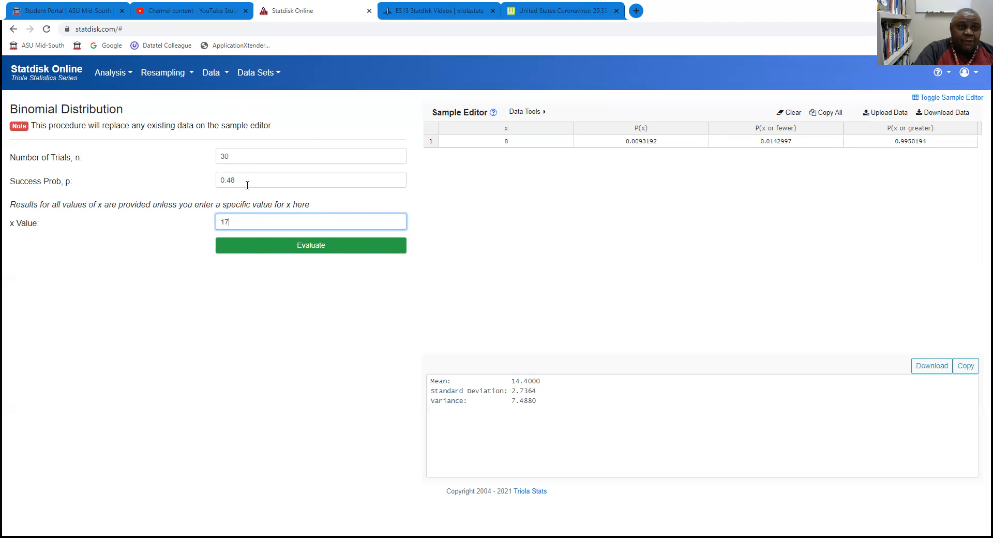
{"action": "left_click", "coordinate": [315, 253]}
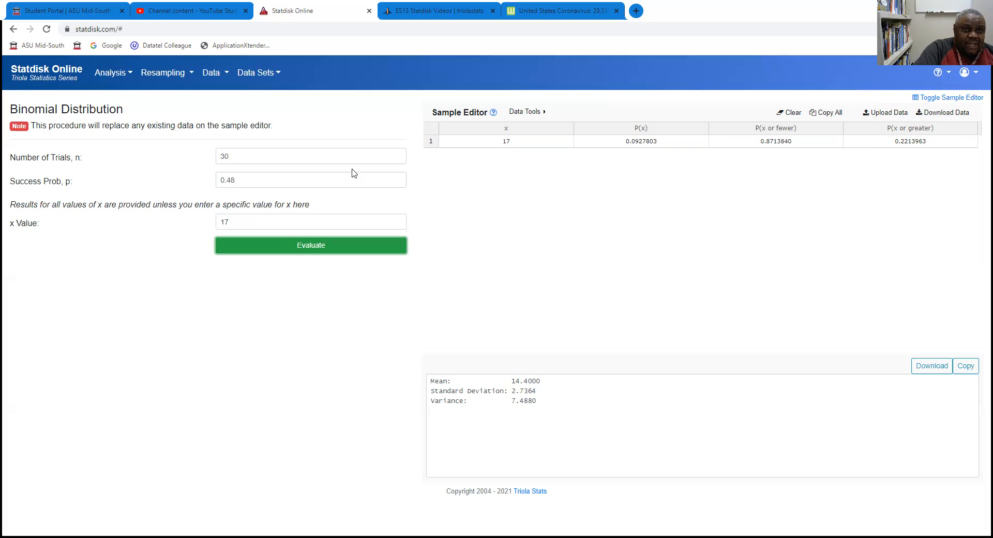
Replace the x value with 20 and evaluate the 30-trial binomial distribution
{"action": "left_click_drag", "start_coordinate": [221, 221], "coordinate": [235, 221]}
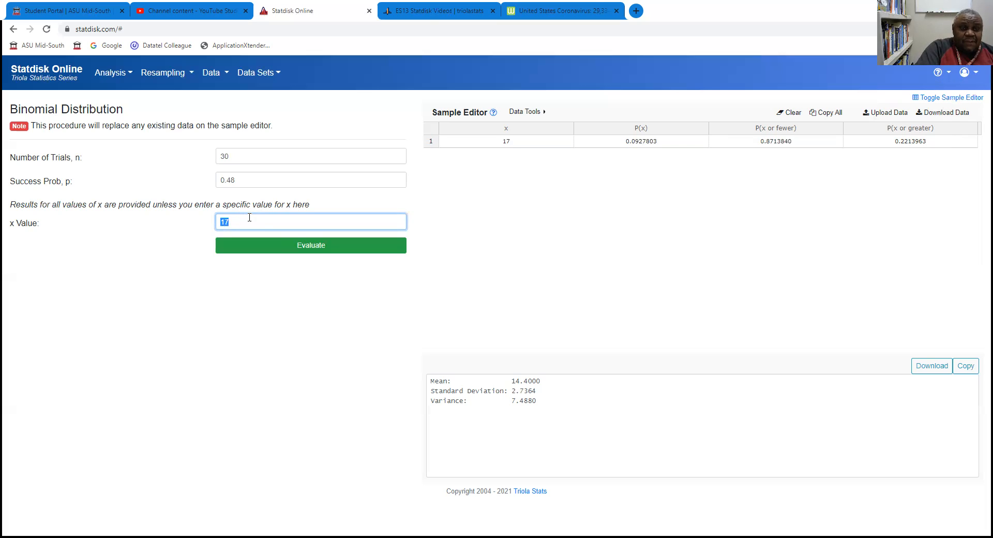
{"action": "type", "text": "20"}
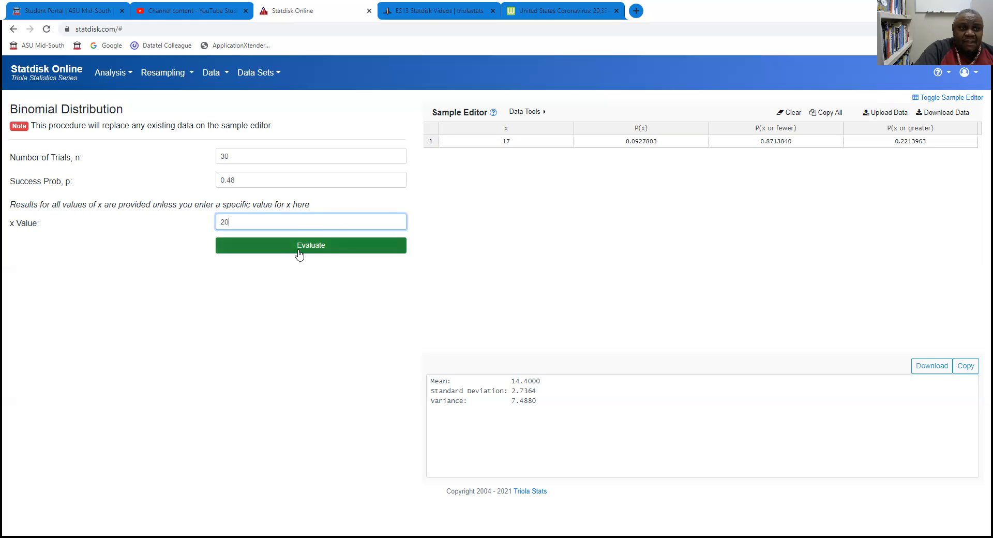
{"action": "left_click", "coordinate": [318, 250]}
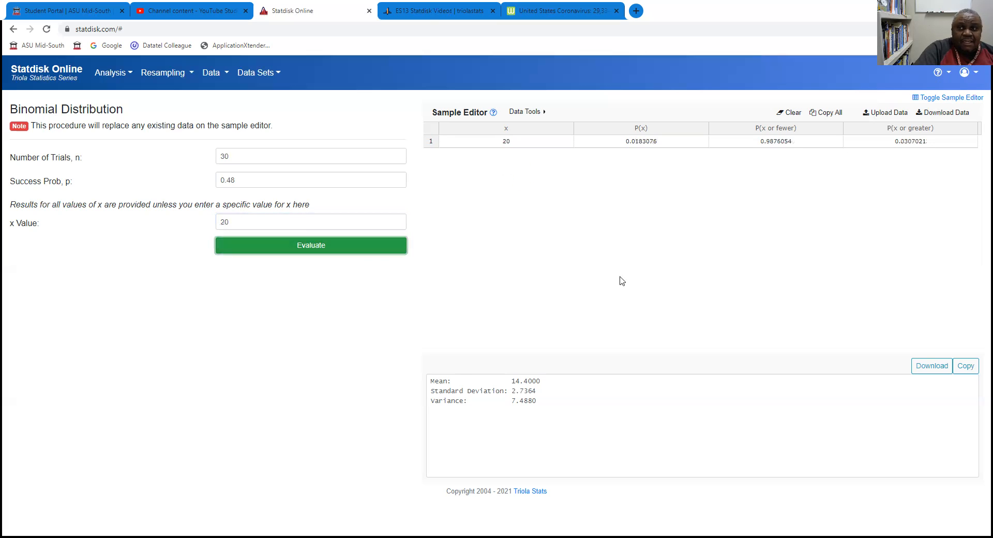
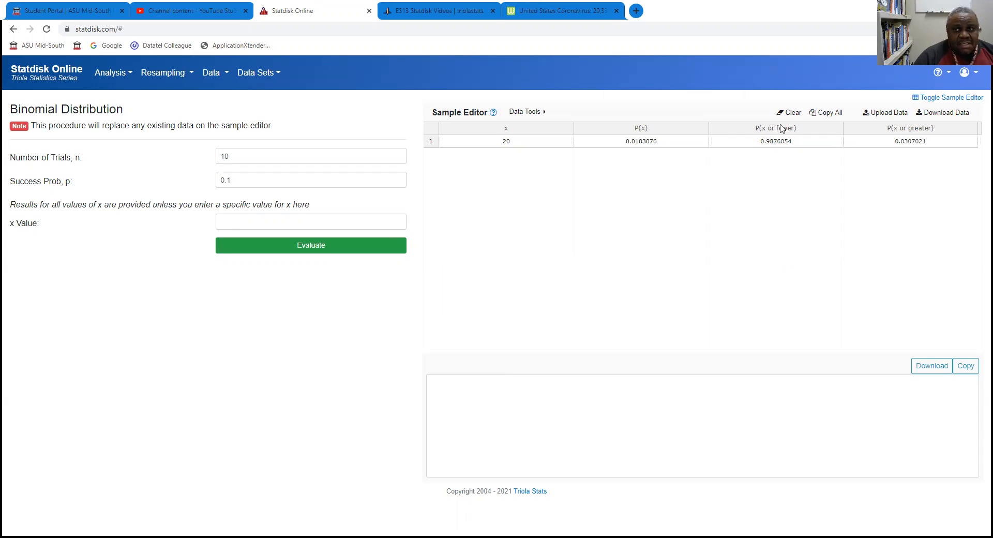
Clear all existing data from the sample editor
{"action": "left_click", "coordinate": [789, 112]}
{"action": "left_click", "coordinate": [547, 97]}
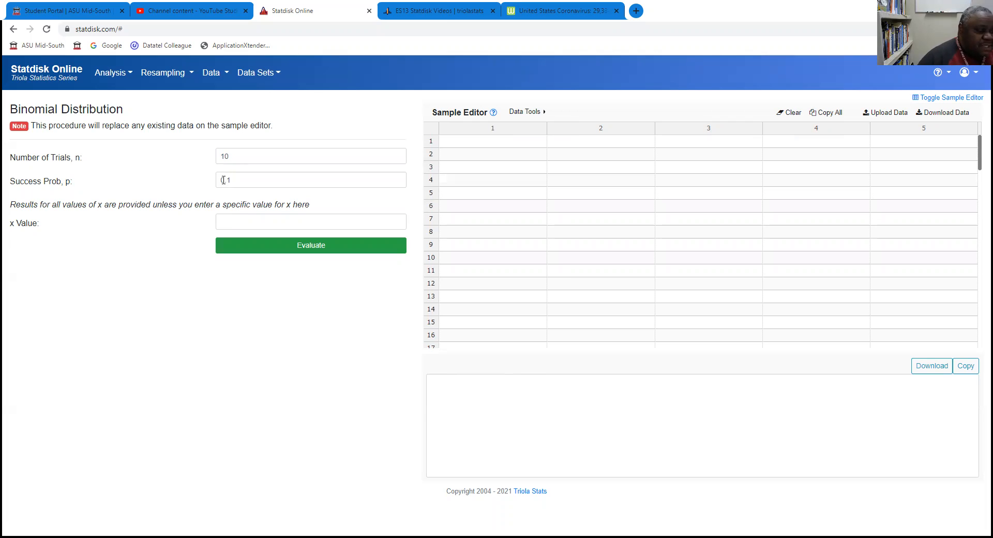
Evaluate the binomial distribution with 13 trials, a success probability of .90 and an x value of 3
{"action": "double_click", "coordinate": [231, 155]}
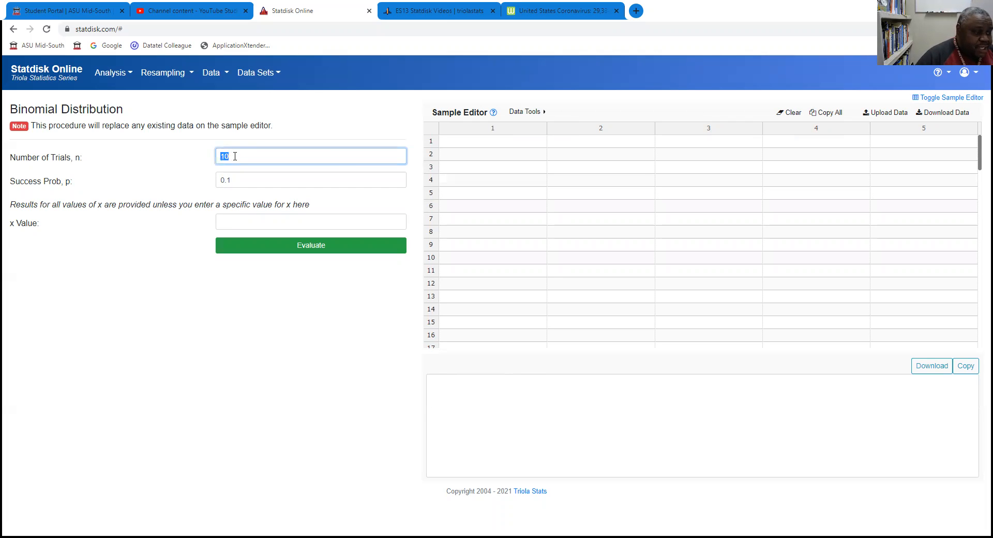
{"action": "type", "text": "13"}
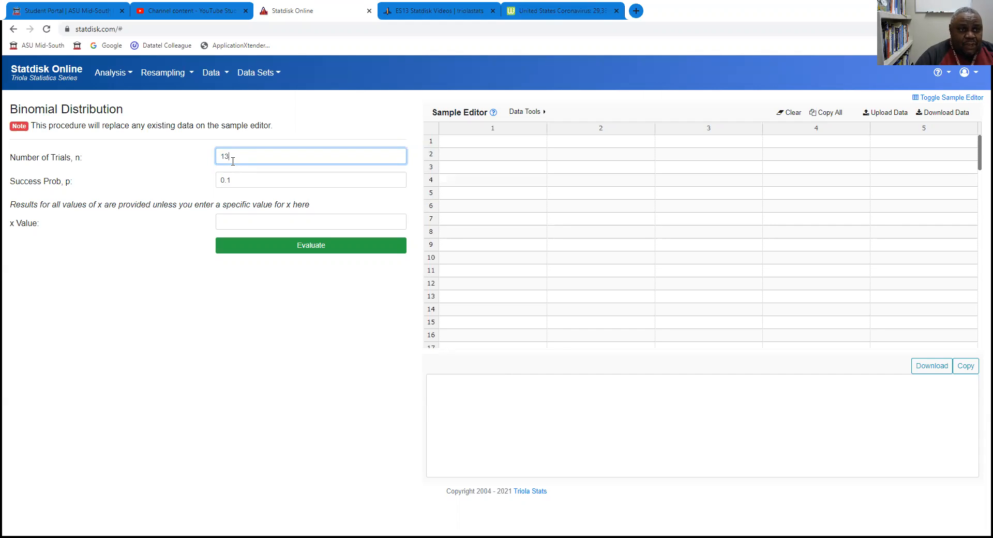
{"action": "key", "text": "Tab"}
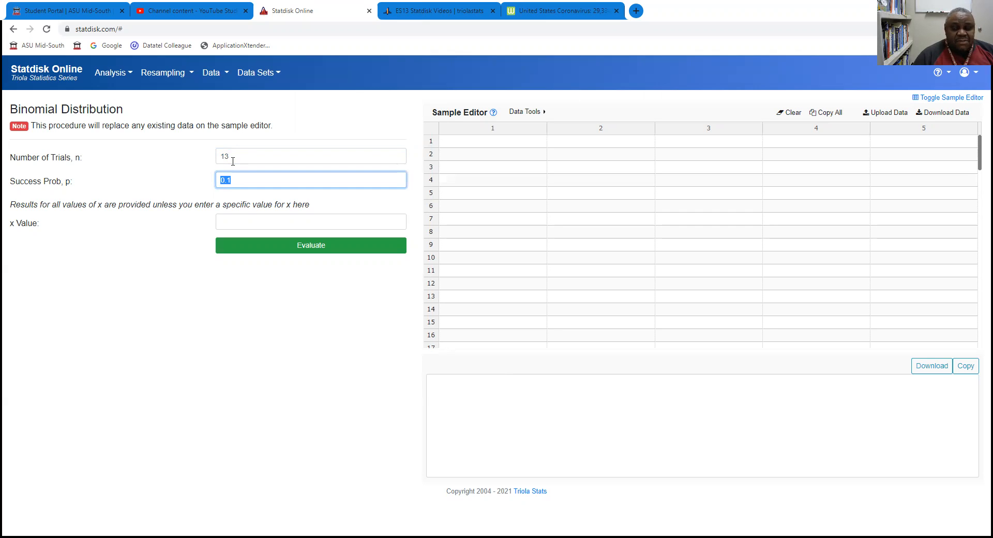
{"action": "type", "text": ".90"}
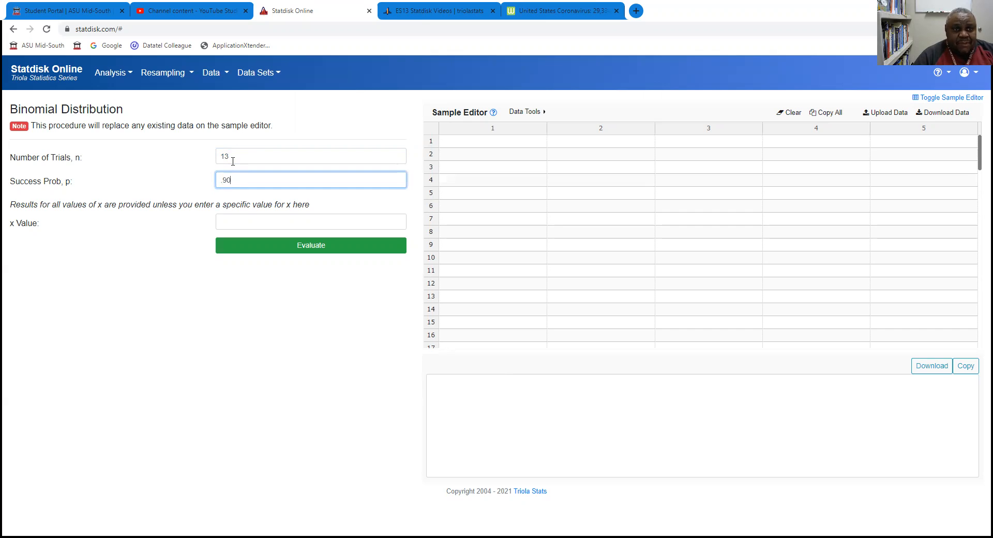
{"action": "key", "text": "Tab"}
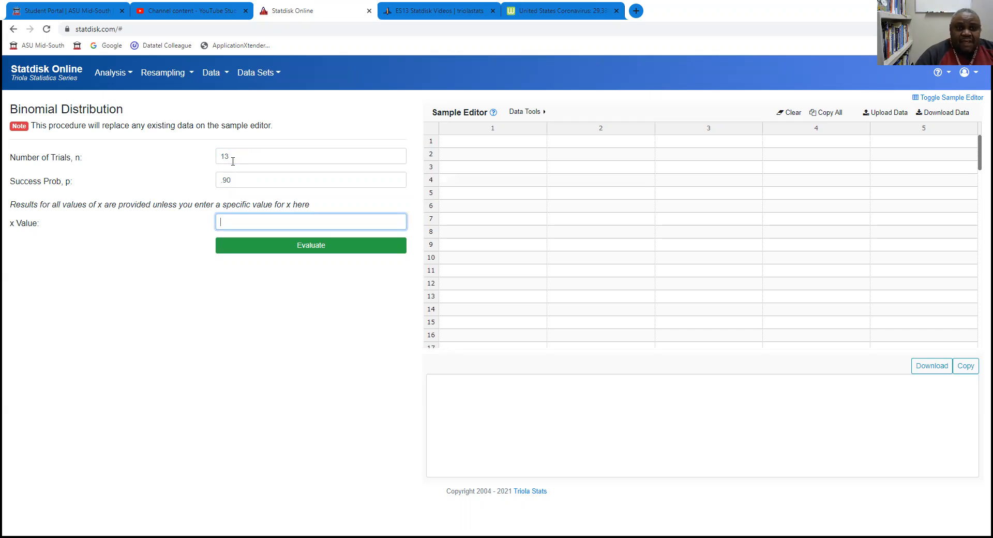
{"action": "type", "text": "3"}
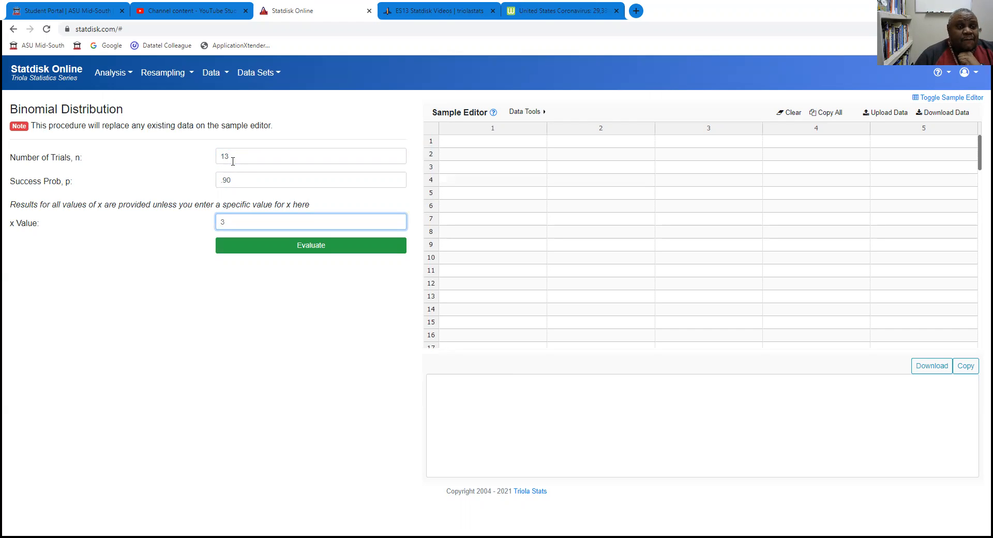
{"action": "left_click", "coordinate": [314, 248]}
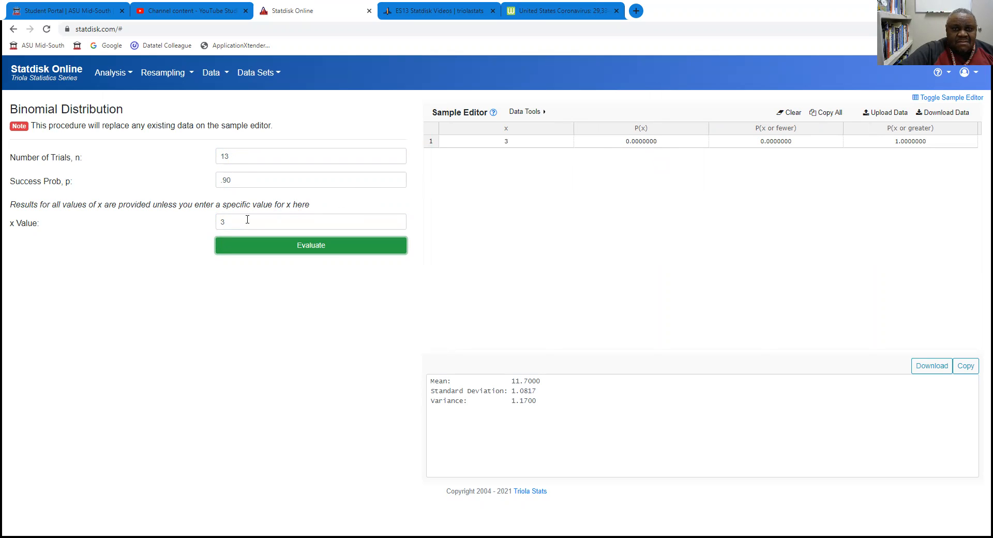
Change the x value to 5 and evaluate the 13-trial binomial distribution
{"action": "left_click_drag", "start_coordinate": [222, 223], "coordinate": [228, 223]}
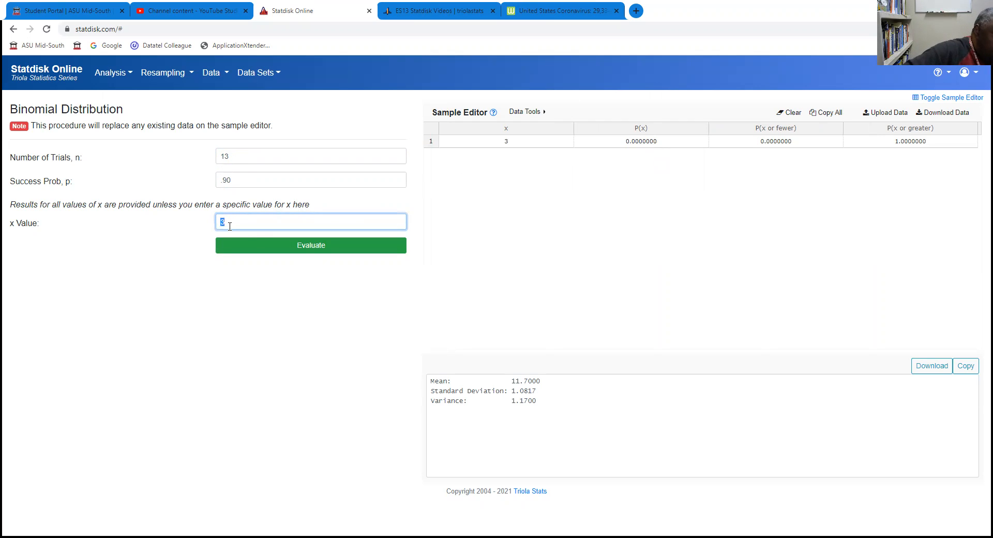
{"action": "type", "text": "5"}
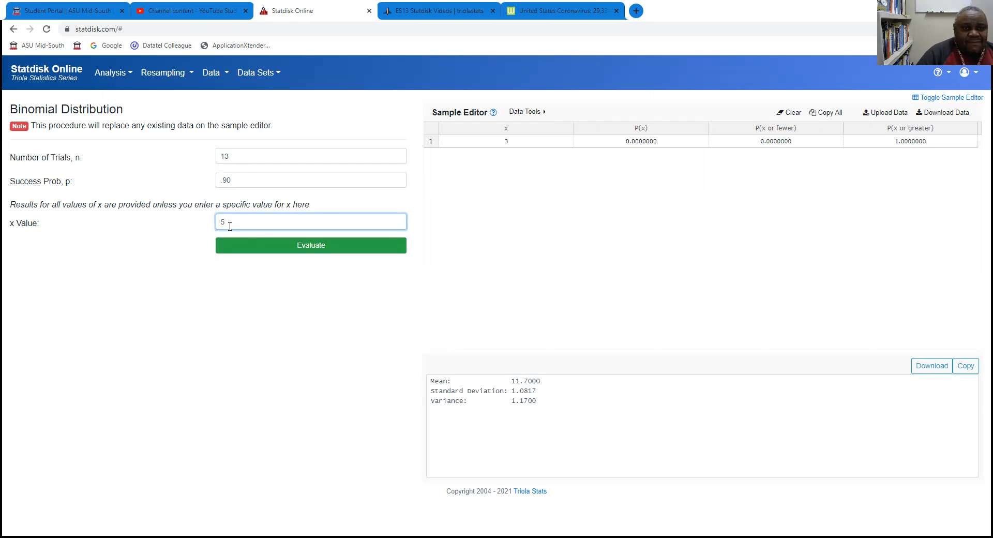
{"action": "left_click", "coordinate": [309, 248]}
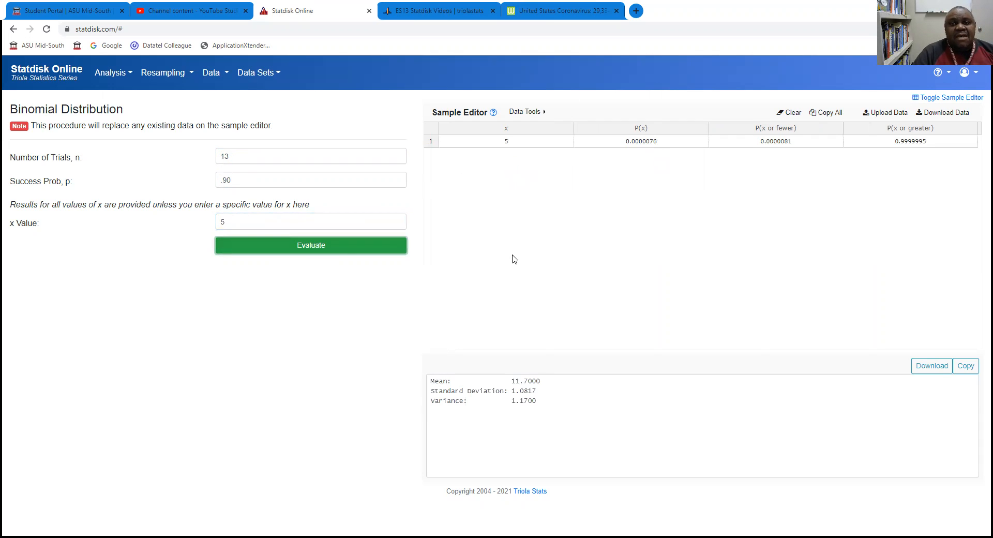
Replace the x value with 6 and evaluate the 13-trial binomial distribution
{"action": "left_click_drag", "start_coordinate": [225, 219], "coordinate": [218, 225]}
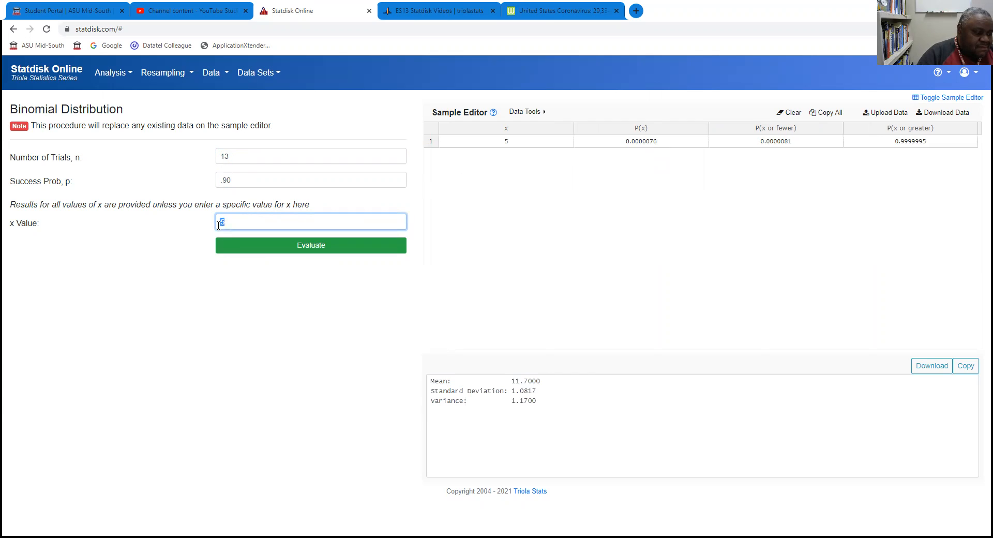
{"action": "type", "text": "6"}
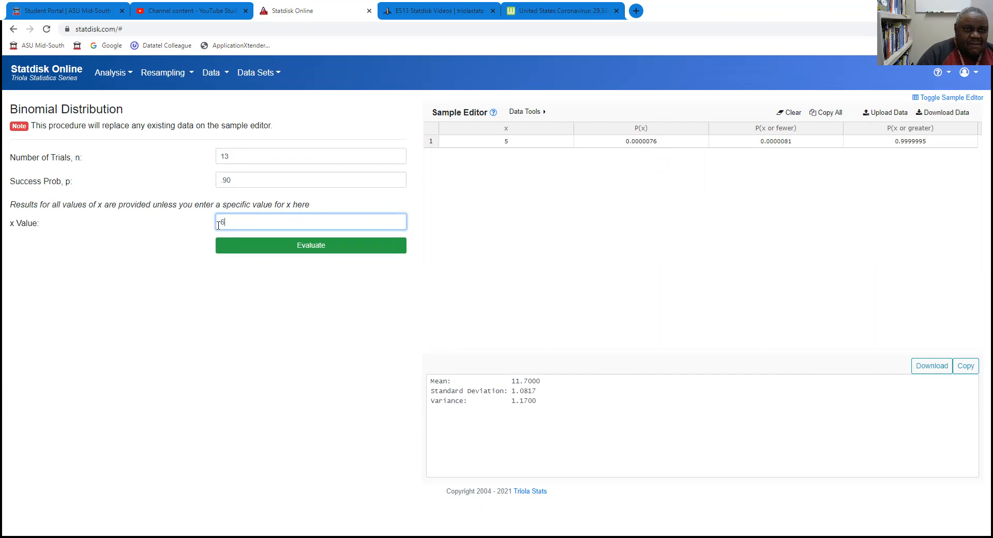
{"action": "left_click", "coordinate": [310, 247]}
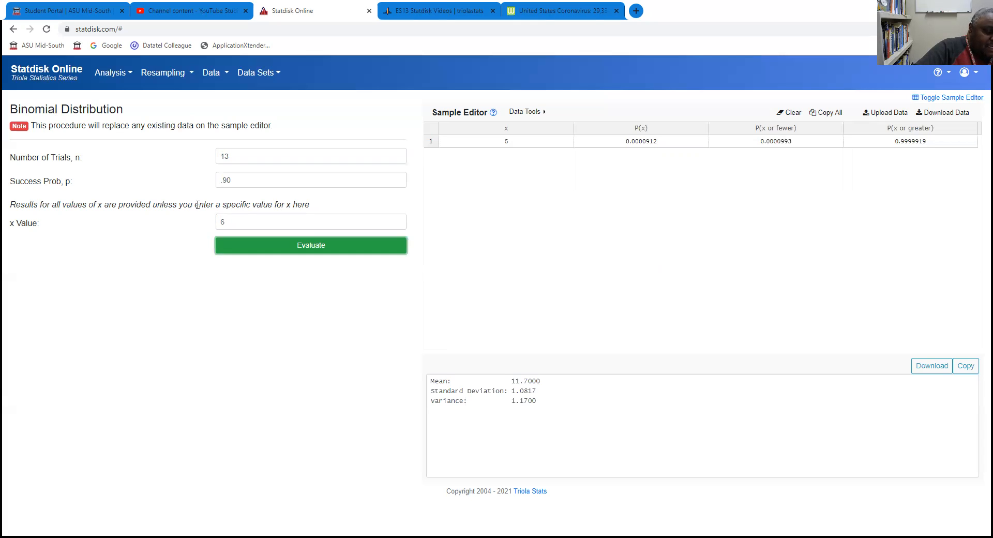
Set the x value to 8 and evaluate the 13-trial binomial distribution
{"action": "left_click", "coordinate": [245, 219]}
{"action": "double_click", "coordinate": [245, 220]}
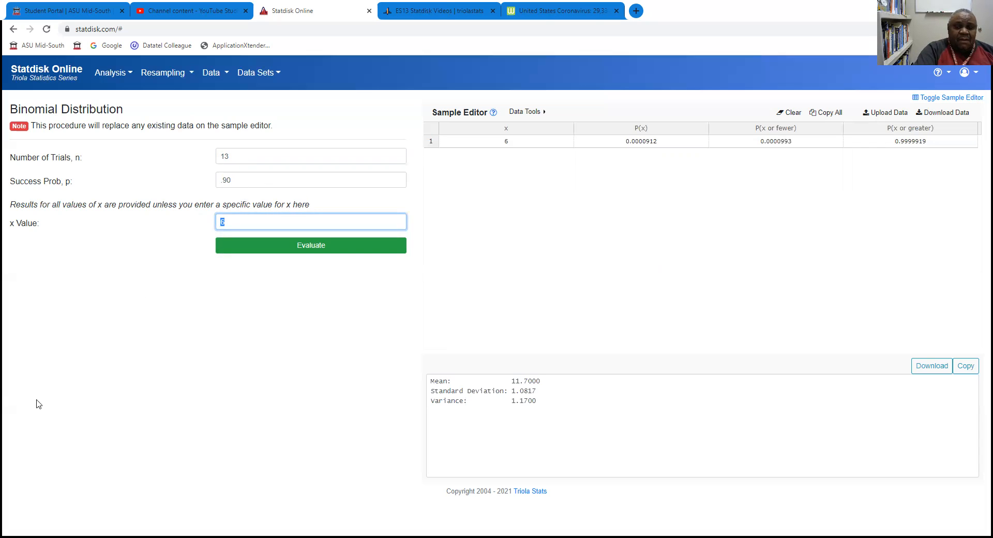
{"action": "type", "text": "8"}
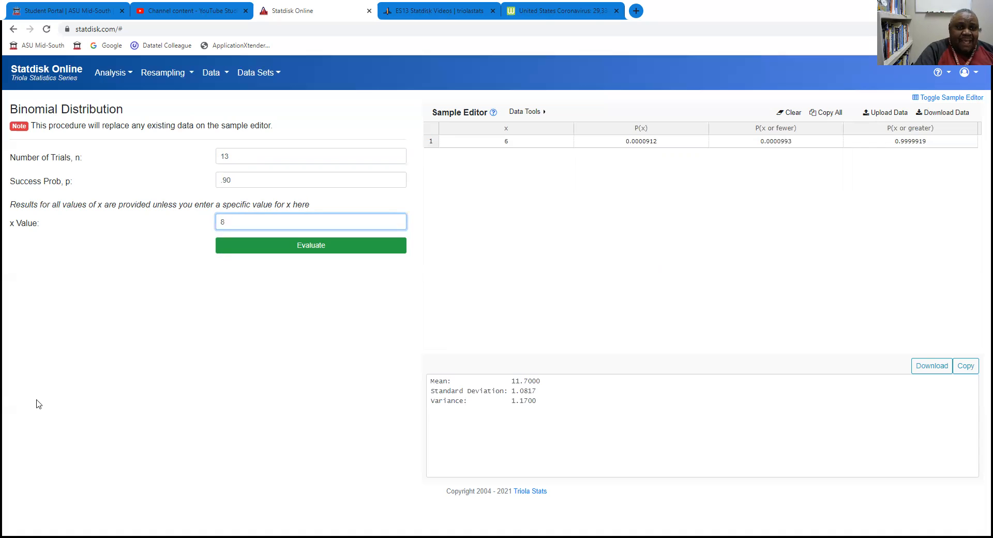
{"action": "left_click", "coordinate": [321, 249]}
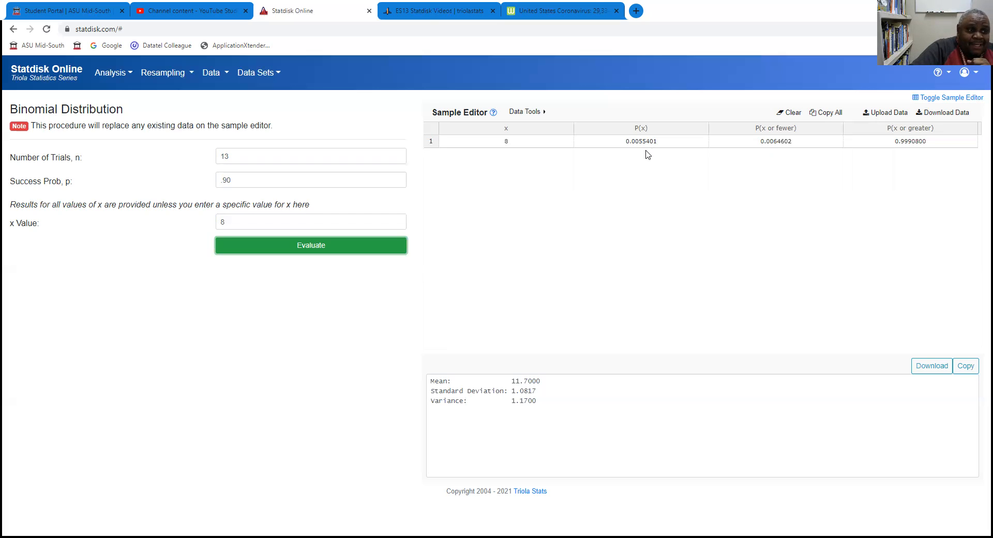
Empty the x value and evaluate the 13-trial binomial distribution for all values of x
{"action": "left_click", "coordinate": [229, 224]}
{"action": "left_click_drag", "start_coordinate": [228, 224], "coordinate": [217, 225]}
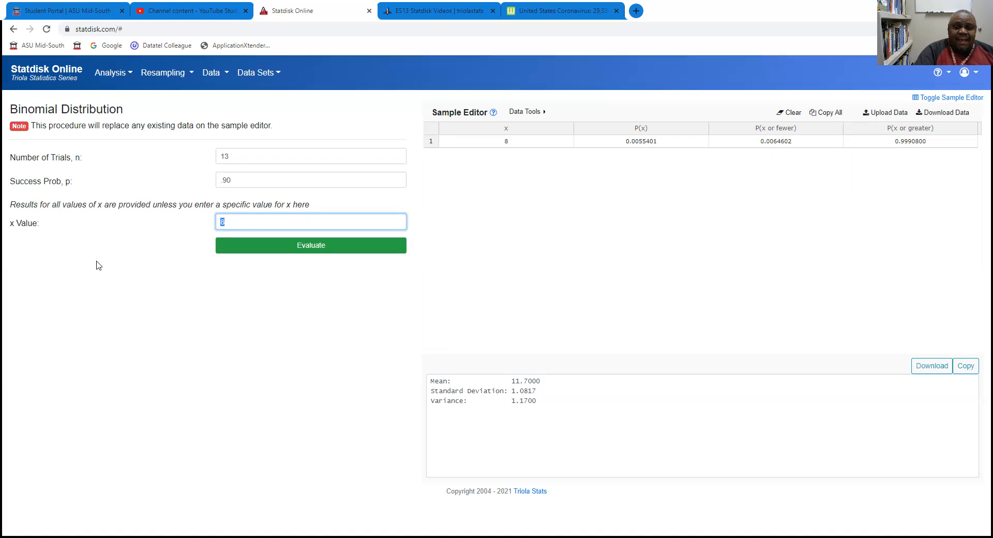
{"action": "key", "text": "BackSpace"}
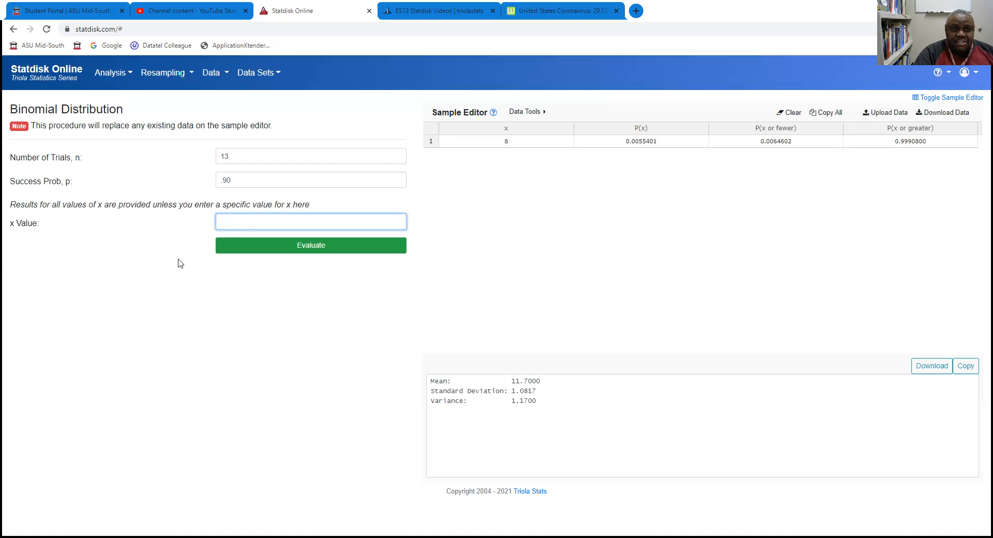
{"action": "left_click", "coordinate": [320, 249]}
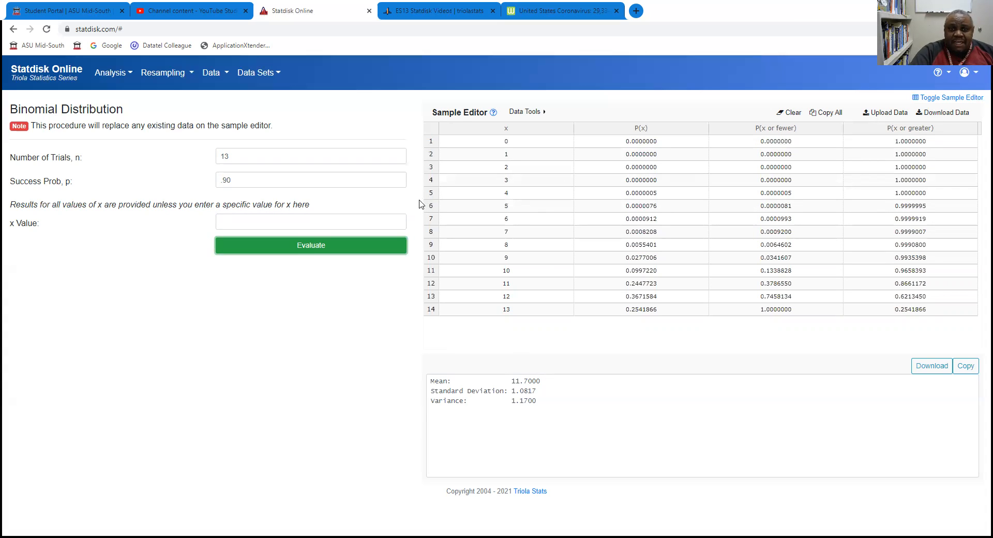
Examine the P(x) probabilities for x values 5, 6, 7 and 13 in the full results table
{"action": "double_click", "coordinate": [630, 208]}
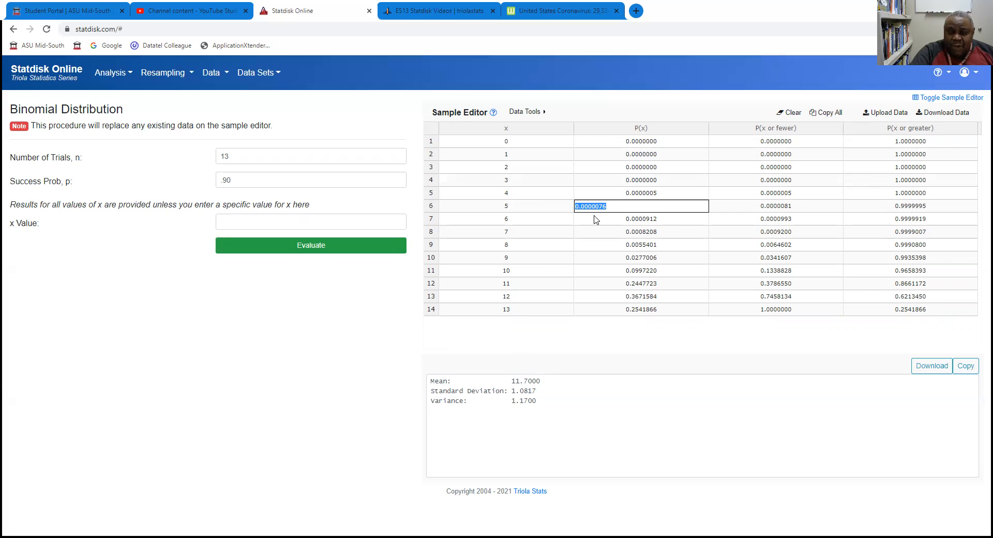
{"action": "double_click", "coordinate": [640, 222]}
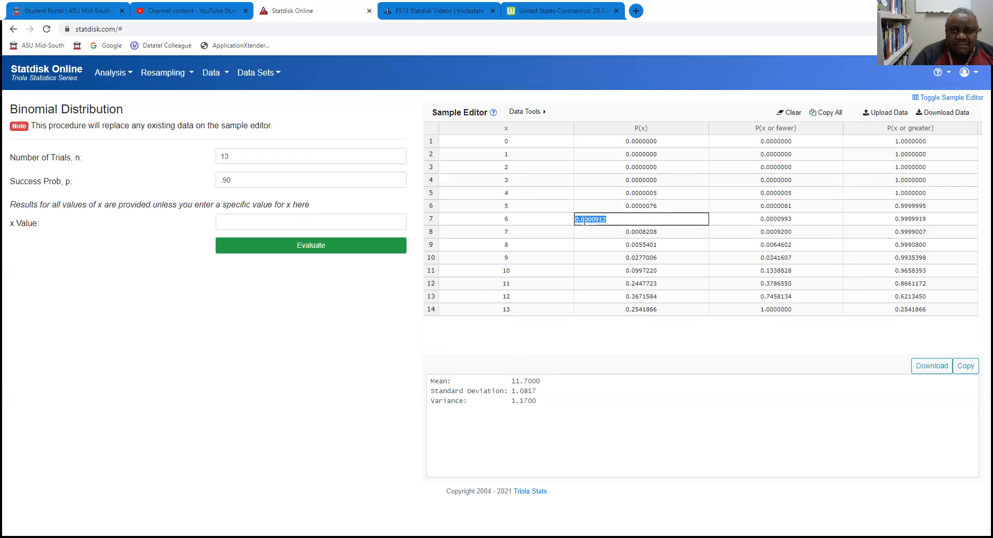
{"action": "double_click", "coordinate": [663, 208]}
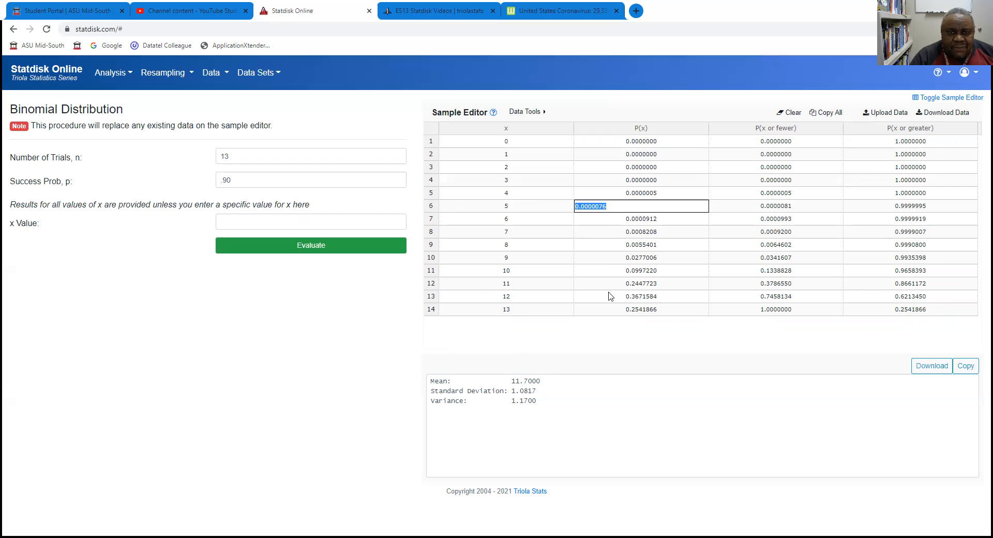
{"action": "double_click", "coordinate": [616, 233]}
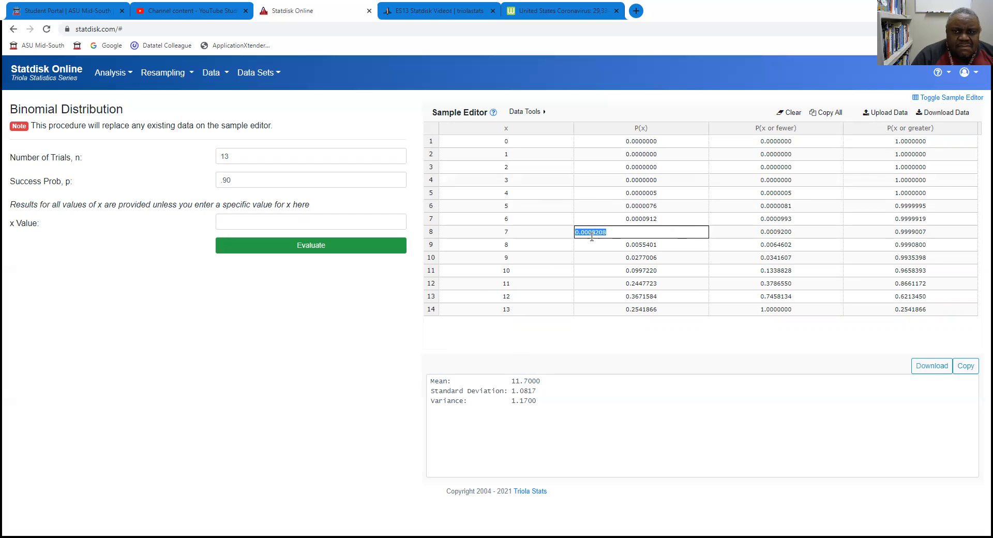
{"action": "left_click", "coordinate": [353, 349]}
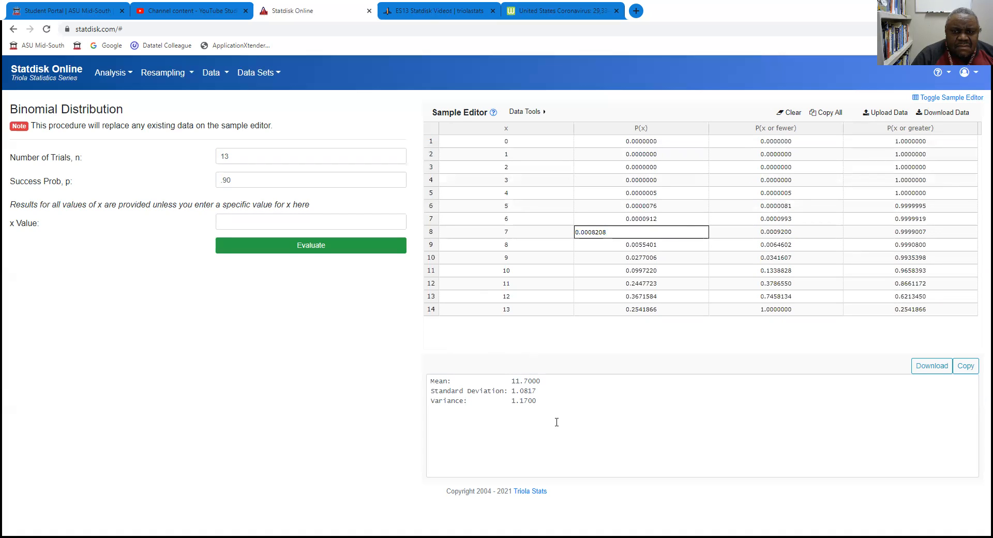
{"action": "left_click", "coordinate": [600, 312]}
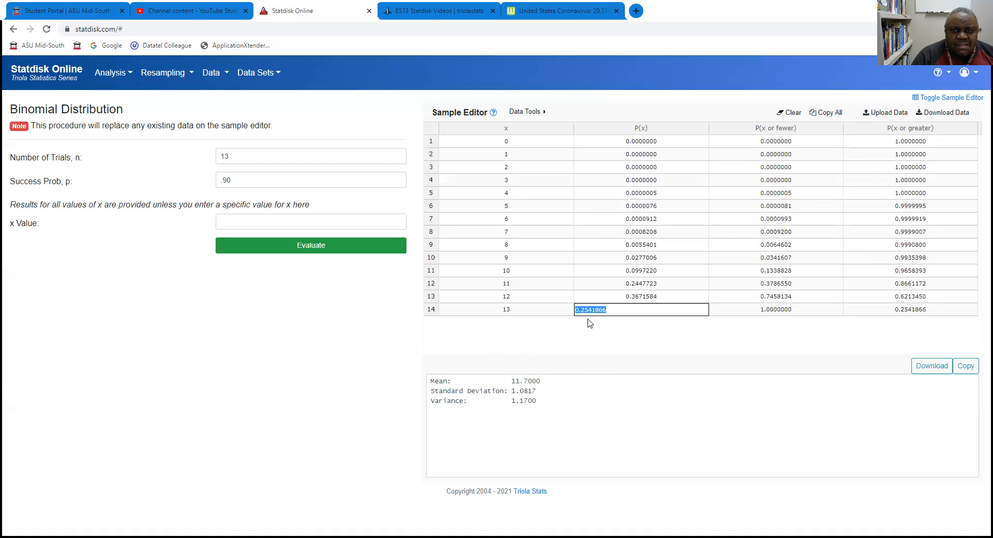
{"action": "left_click", "coordinate": [445, 312]}
{"action": "left_click", "coordinate": [425, 335]}
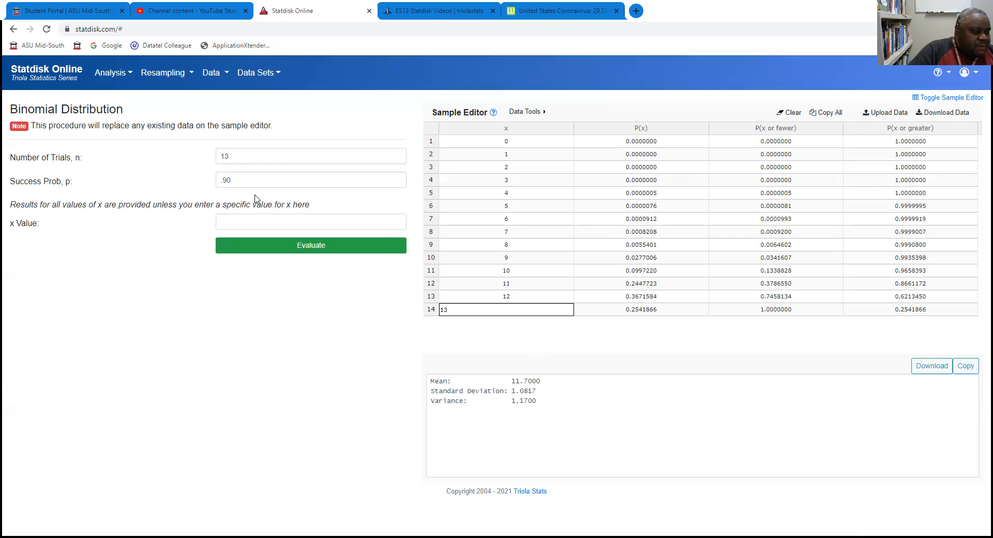
Choose 6 from the earlier x value entries and evaluate the 13-trial distribution for that single value
{"action": "left_click", "coordinate": [251, 218]}
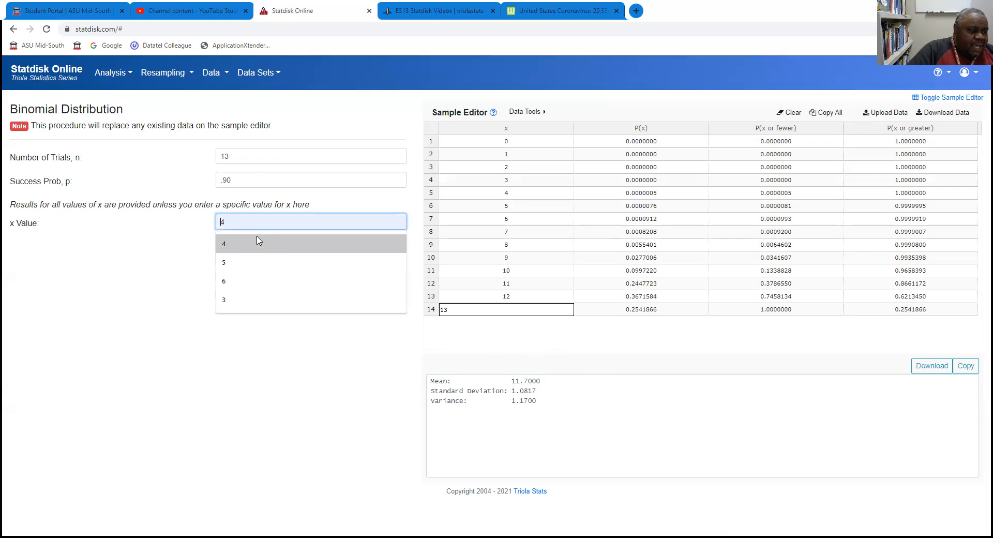
{"action": "left_click", "coordinate": [288, 281]}
{"action": "left_click", "coordinate": [295, 247]}
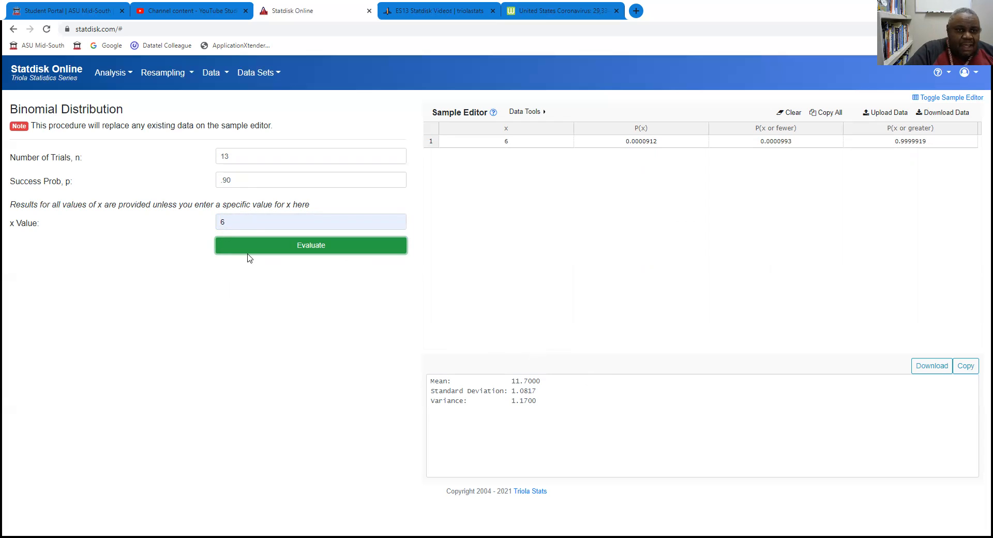
Replace the x value with 8 and evaluate the distribution with 13 trials and .90 success probability again
{"action": "left_click", "coordinate": [249, 227]}
{"action": "key", "text": "BackSpace"}
{"action": "type", "text": "8"}
{"action": "left_click", "coordinate": [312, 248]}
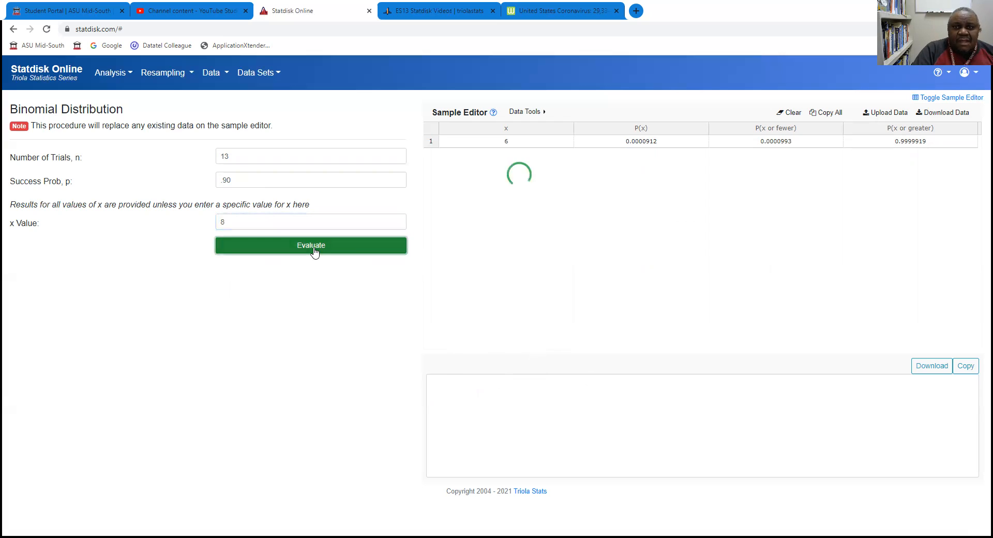